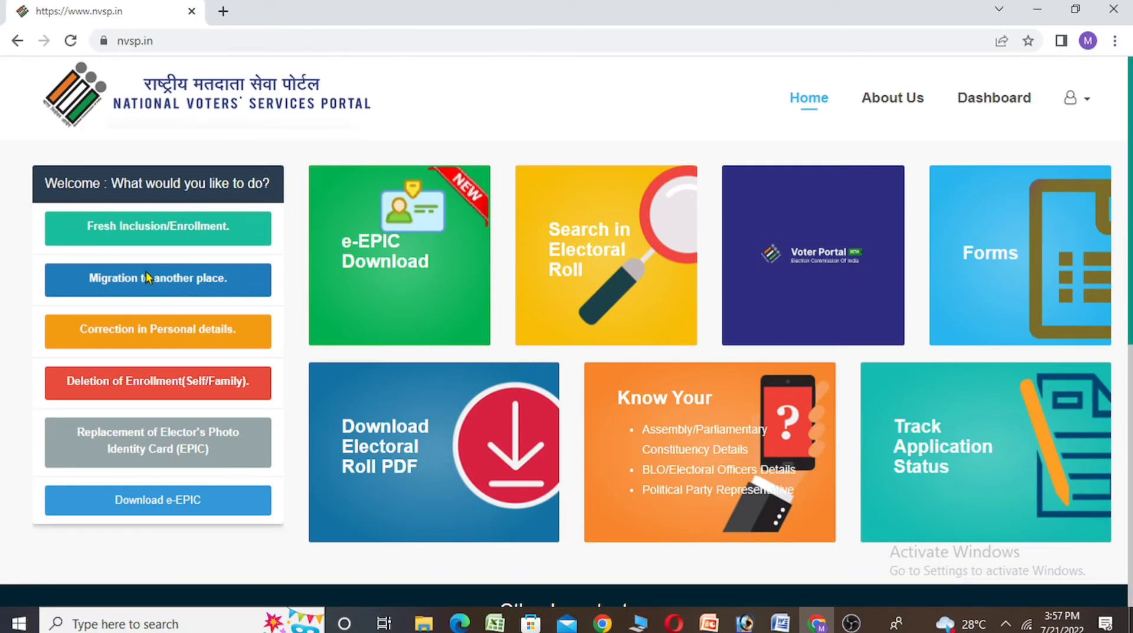
# - Choose 'Migration to another place' from the home page's Welcome list
pyautogui.click(150, 282)
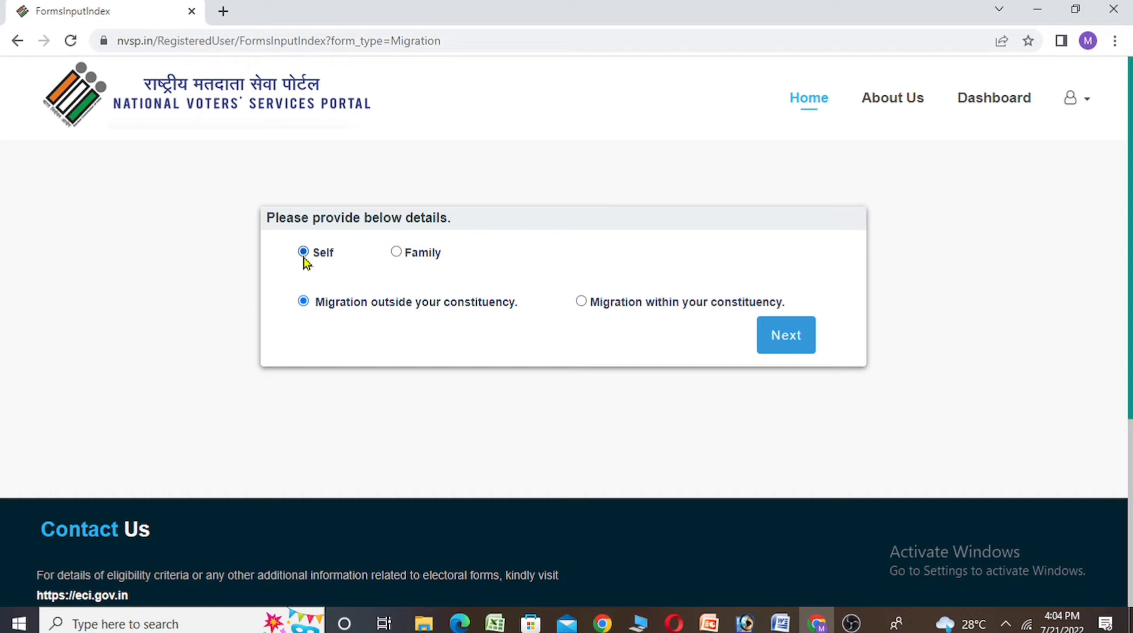
# - Choose Self and 'Migration outside your constituency' for the migration request, then continue
pyautogui.click(396, 253)
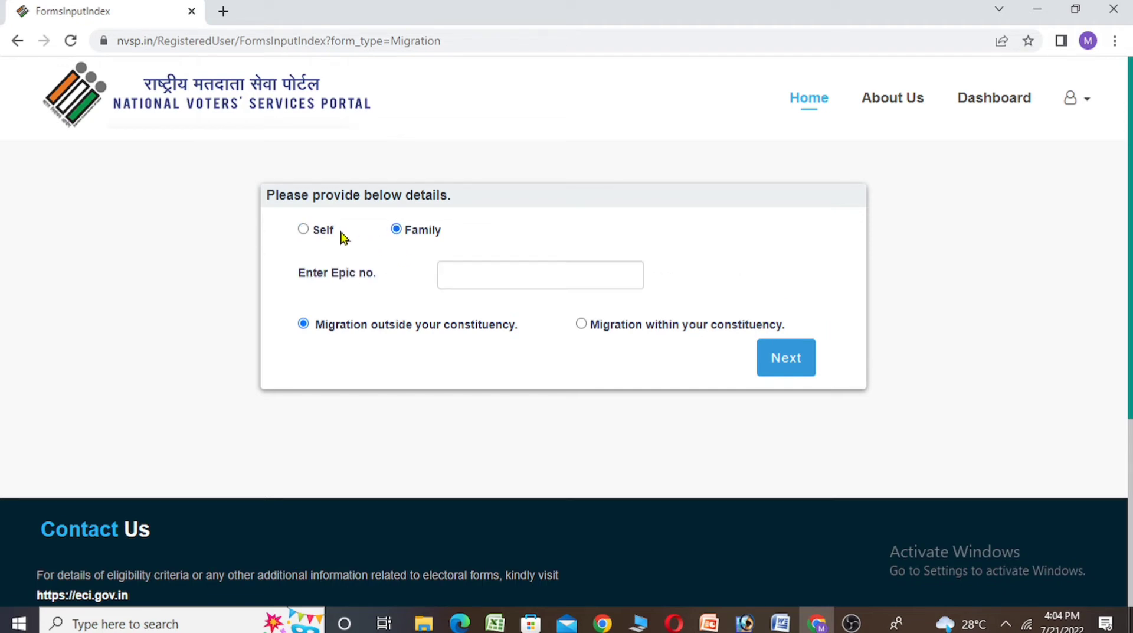
pyautogui.click(303, 230)
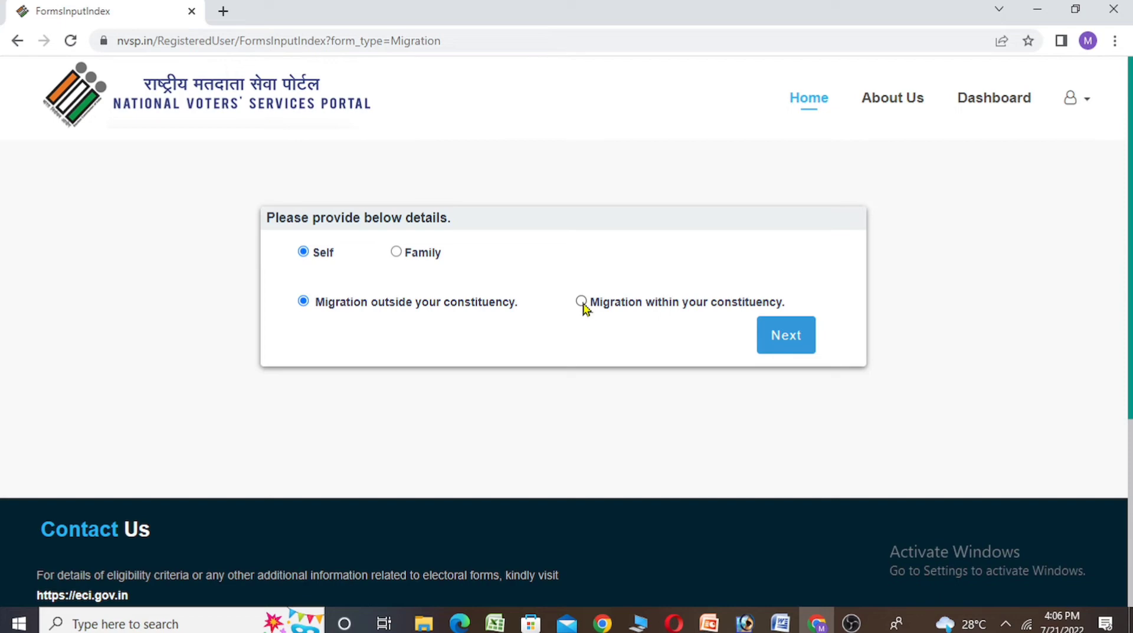
pyautogui.click(582, 303)
pyautogui.click(304, 301)
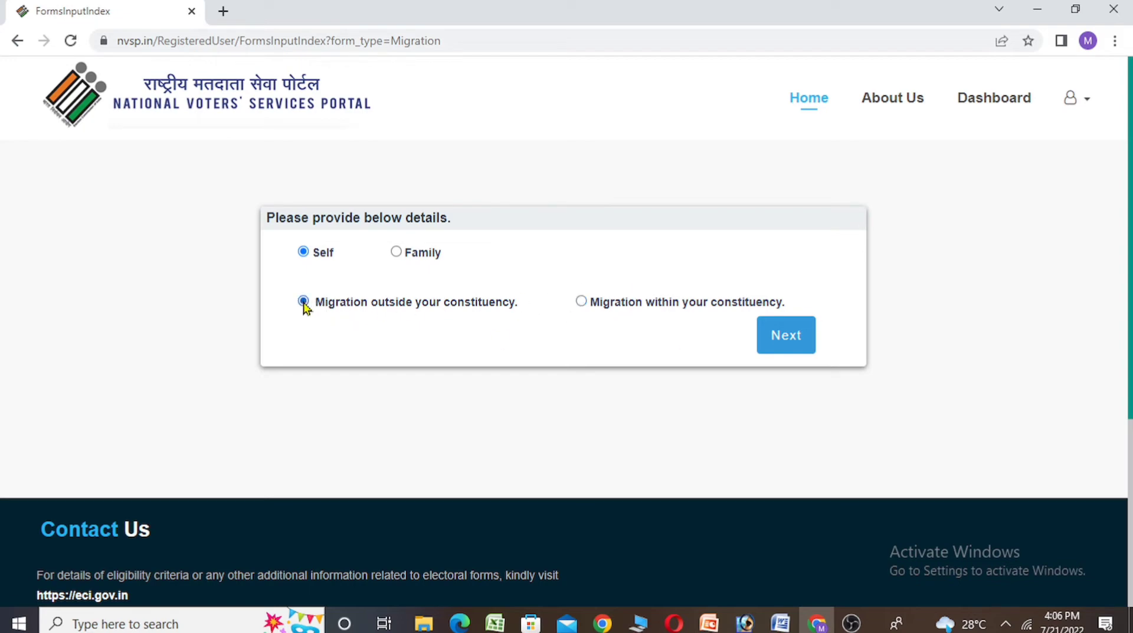
pyautogui.click(793, 343)
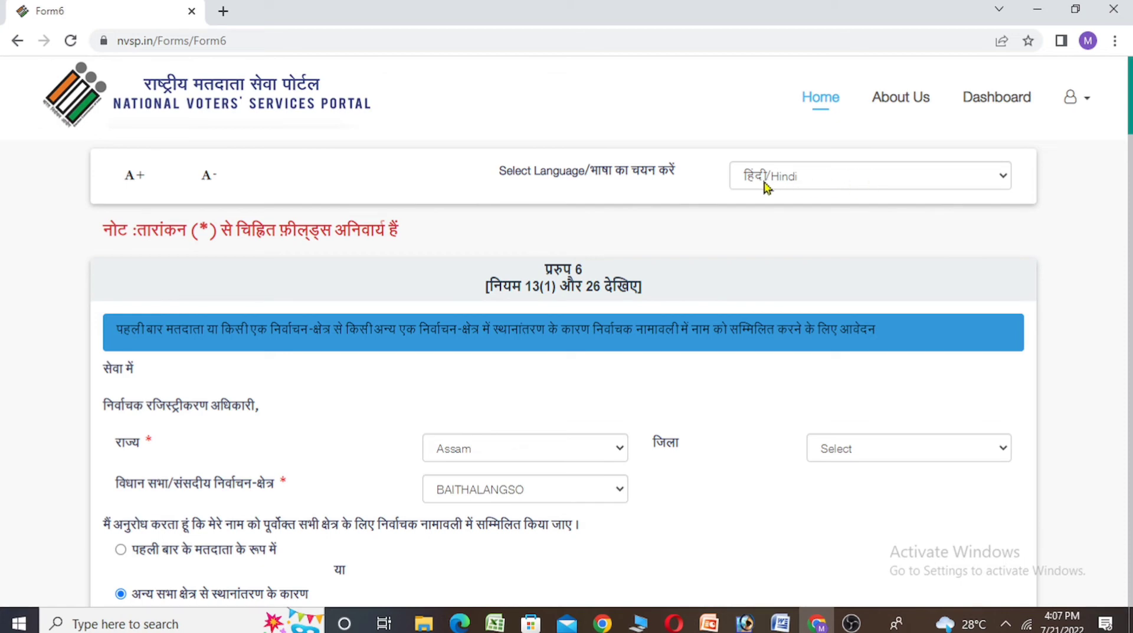
# - Switch Form 6's language from Hindi to English
pyautogui.click(925, 177)
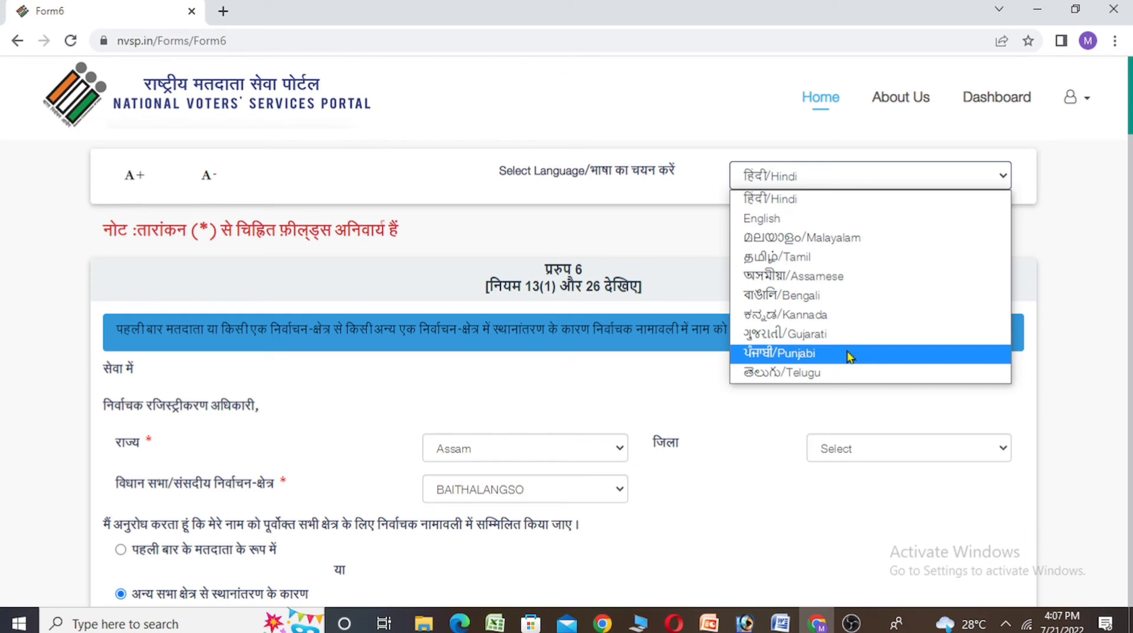
pyautogui.click(789, 220)
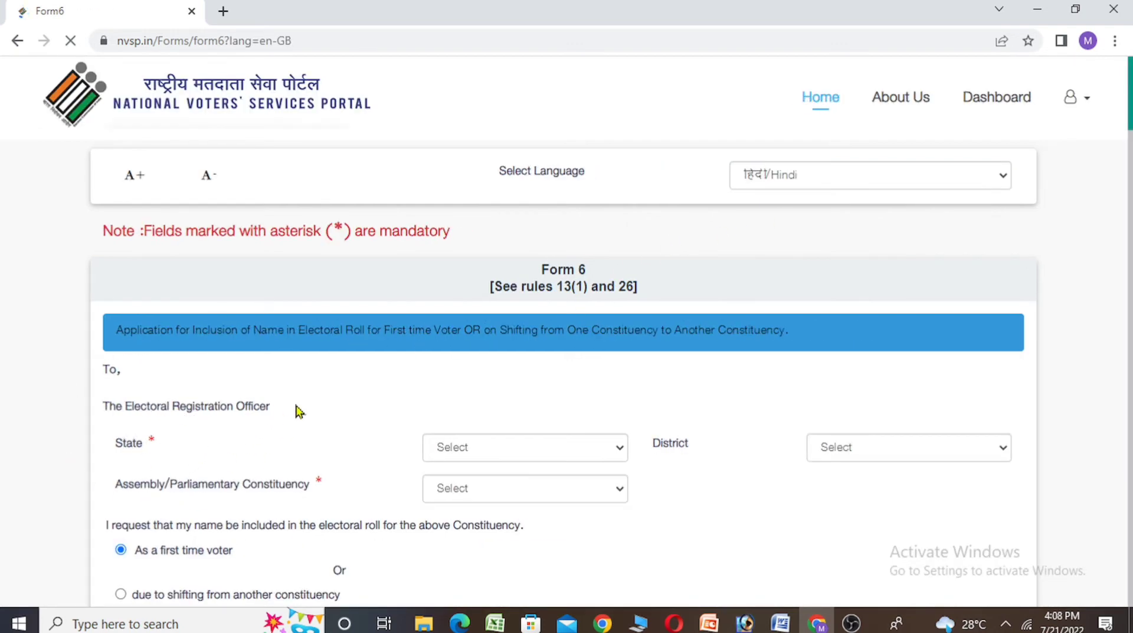
pyautogui.scroll(-5, 300, 411)
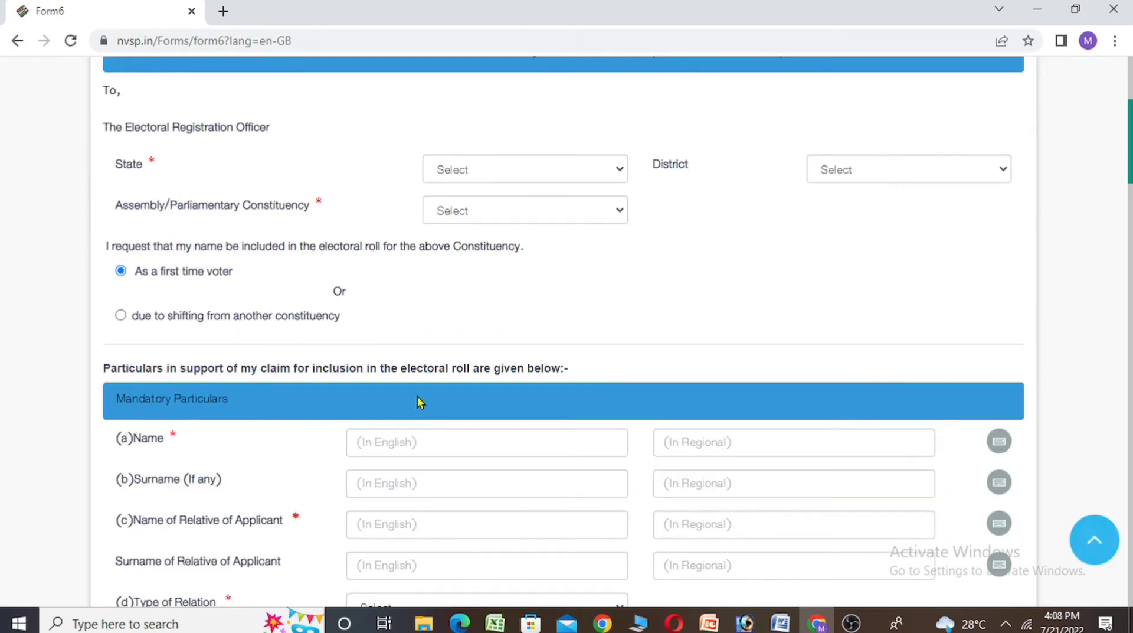
pyautogui.scroll(5, 716, 375)
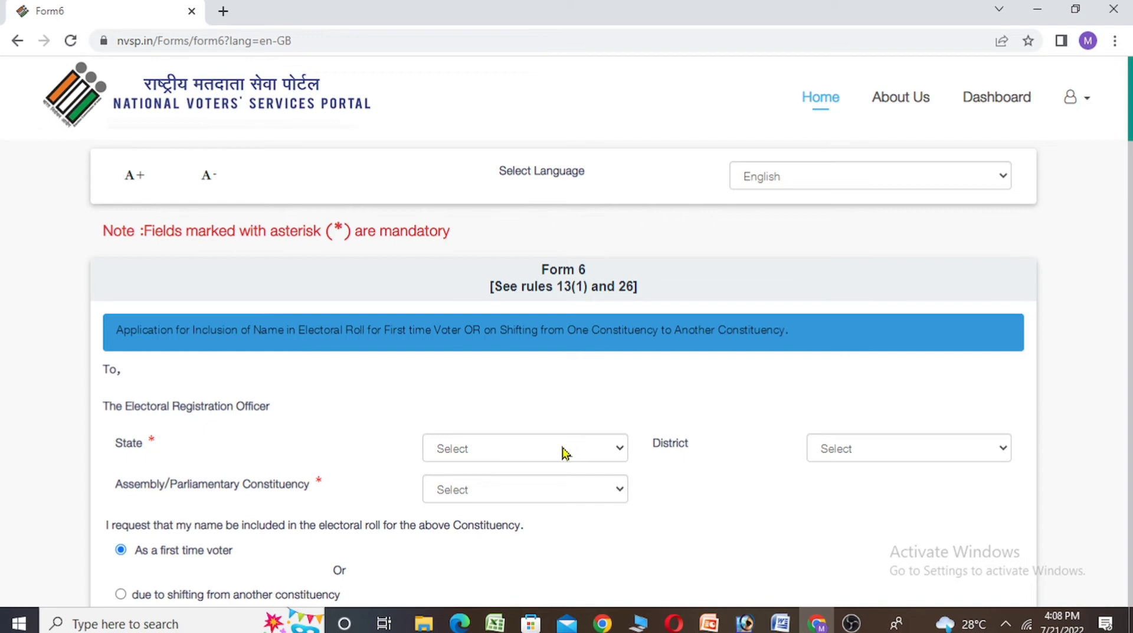
# - Choose Assam as state, TINSUKIA as district and SADIYA as constituency on Form 6
pyautogui.click(606, 454)
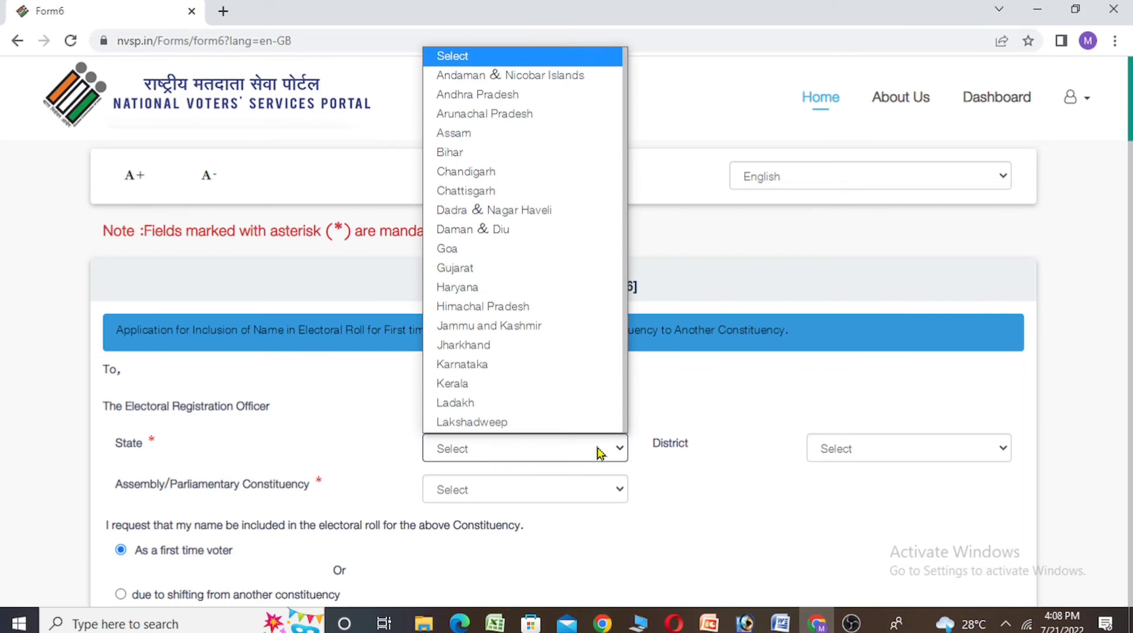
pyautogui.click(482, 140)
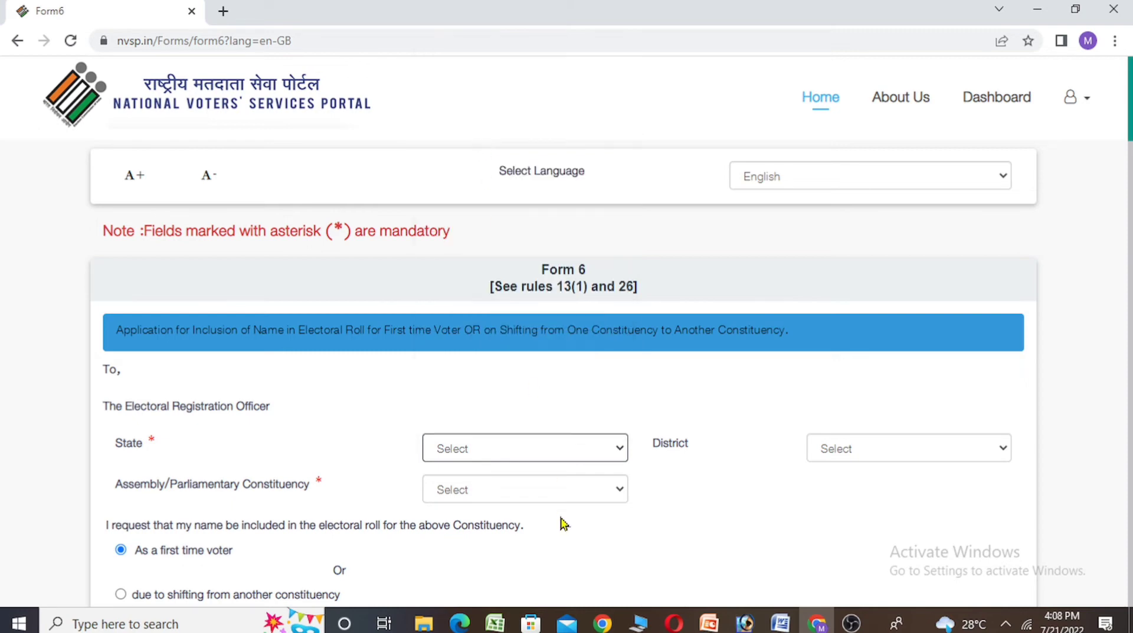
pyautogui.click(874, 450)
pyautogui.scroll(-5, 874, 328)
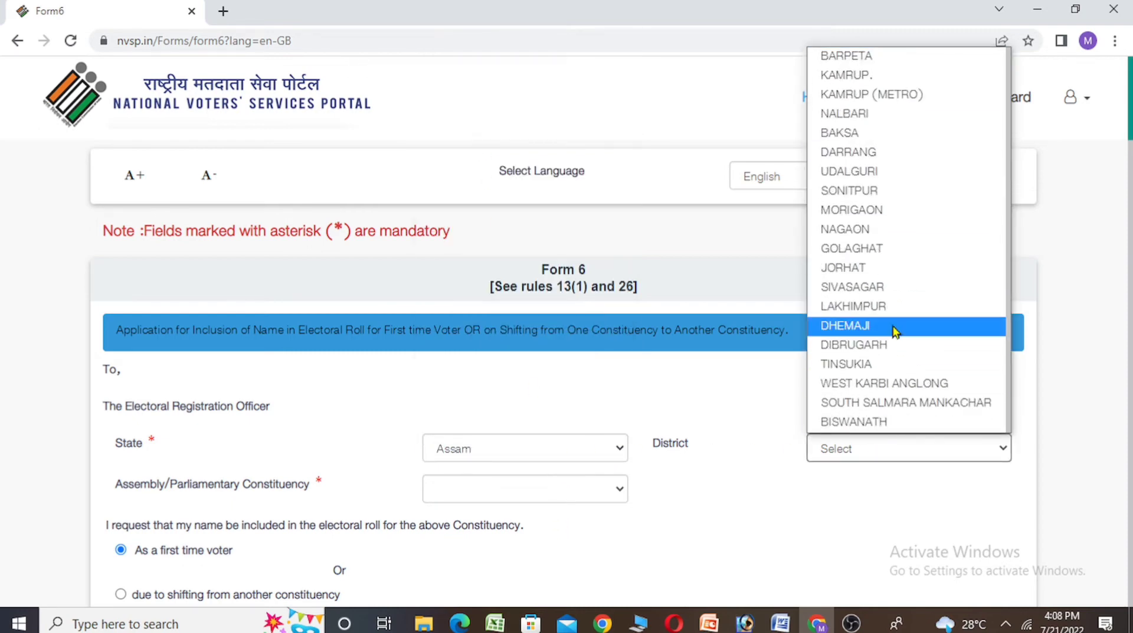
pyautogui.click(866, 370)
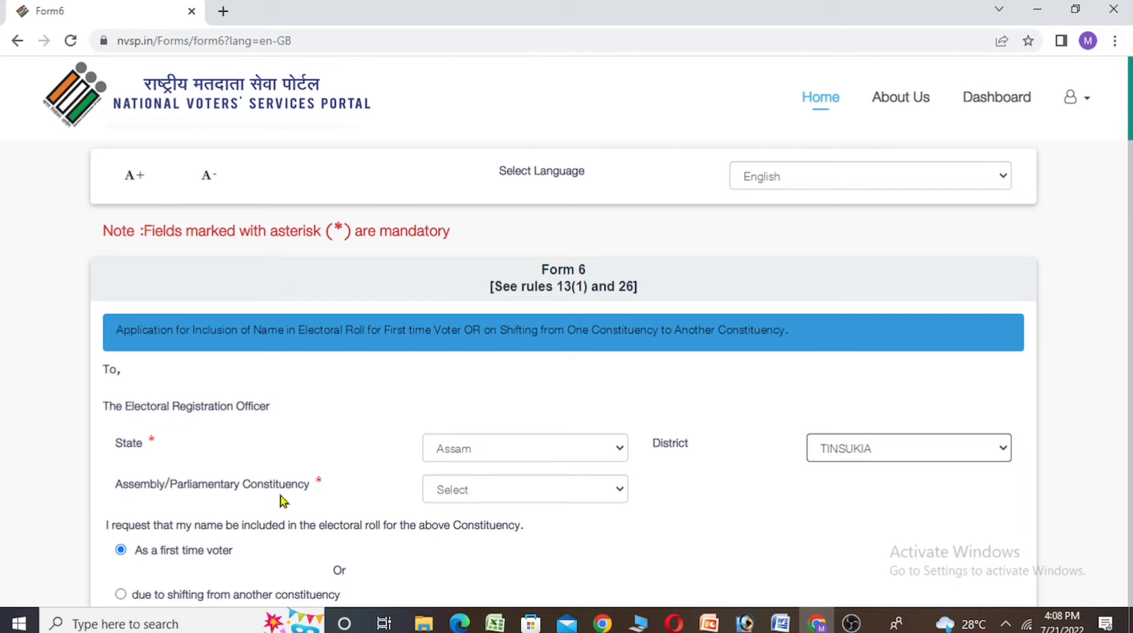
pyautogui.click(555, 500)
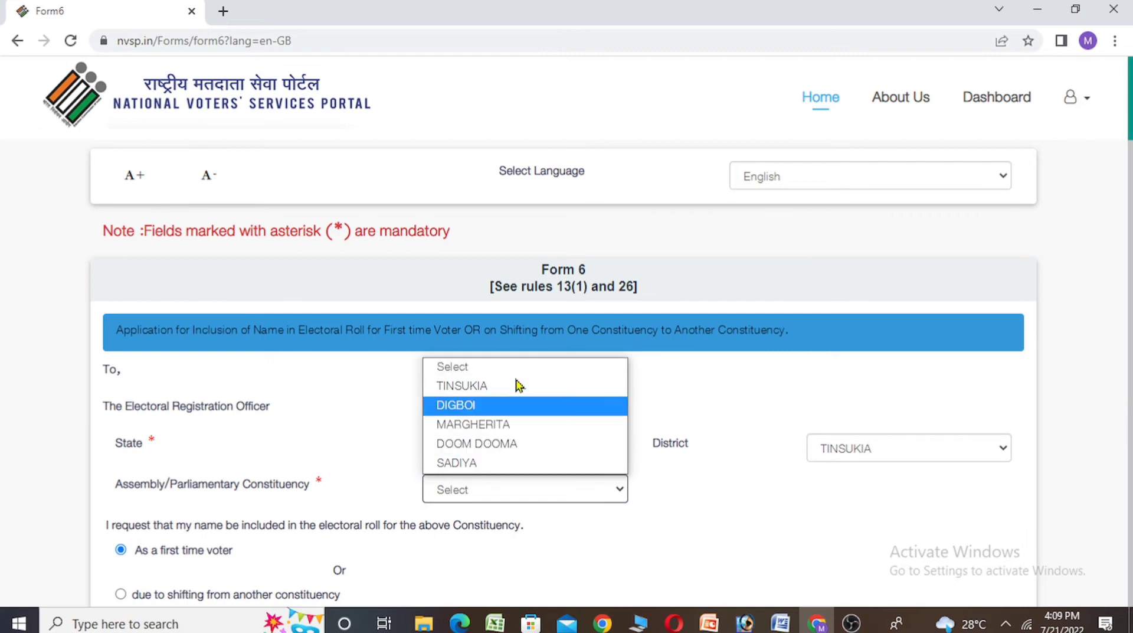
pyautogui.click(489, 466)
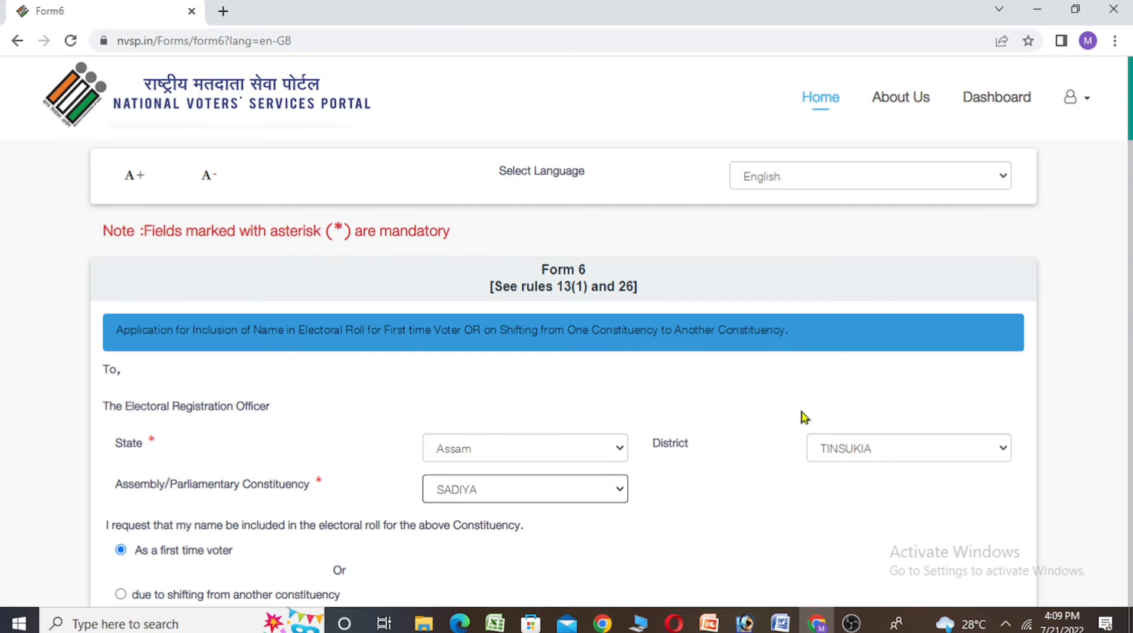
pyautogui.scroll(-5, 805, 417)
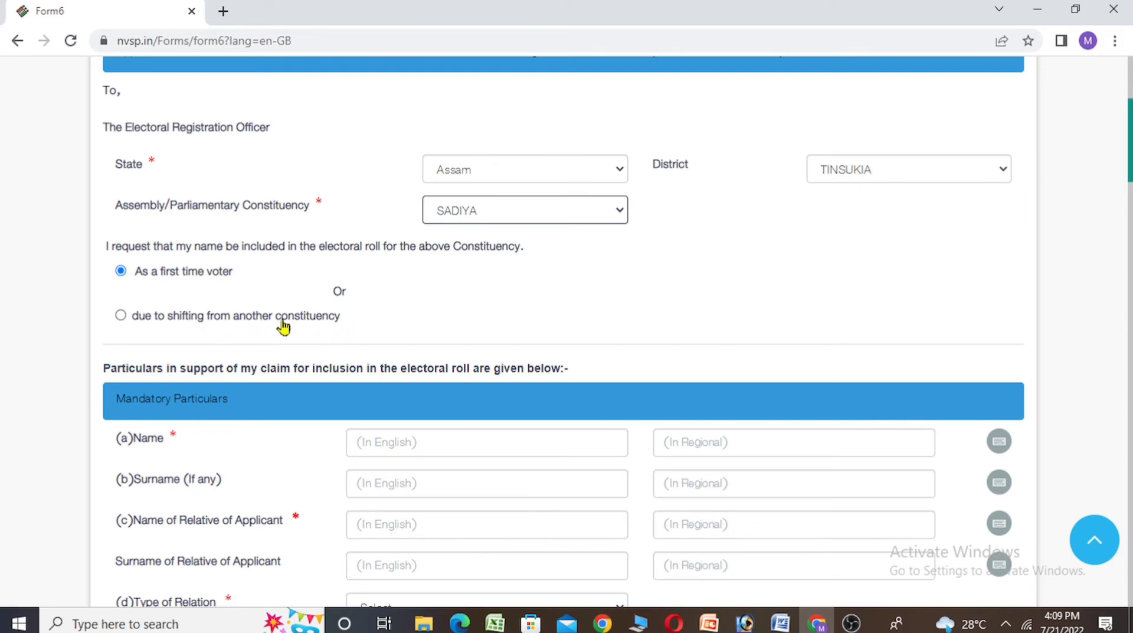
# - Request inclusion due to shifting from another constituency and scroll to Mandatory Particulars
pyautogui.click(121, 316)
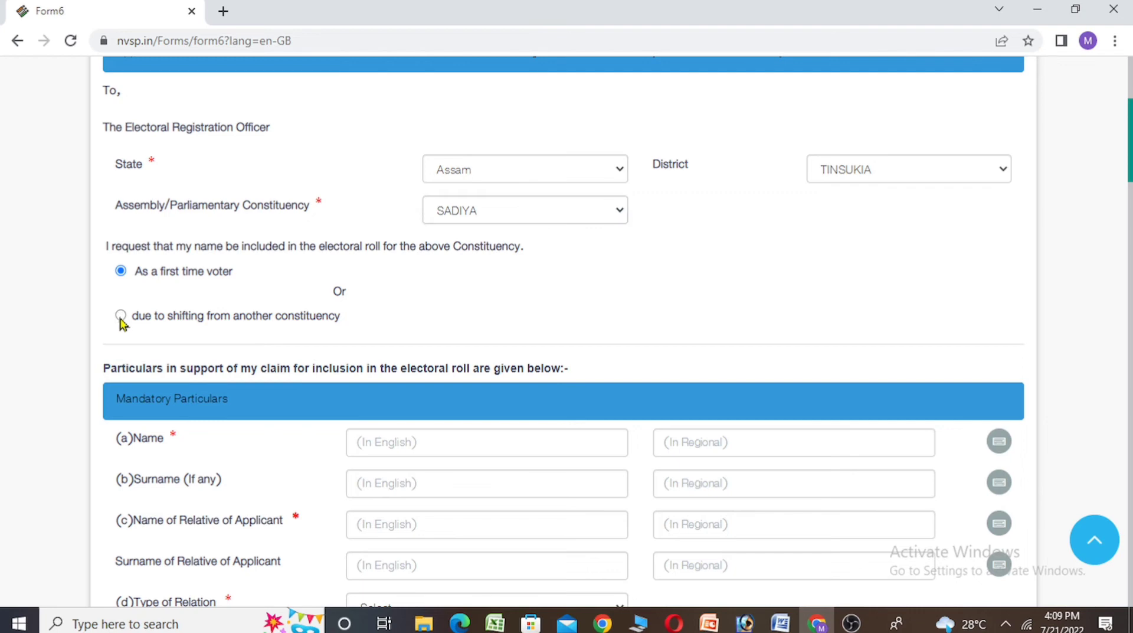
pyautogui.click(121, 317)
pyautogui.moveTo(1131, 171); pyautogui.dragTo(1127, 211)
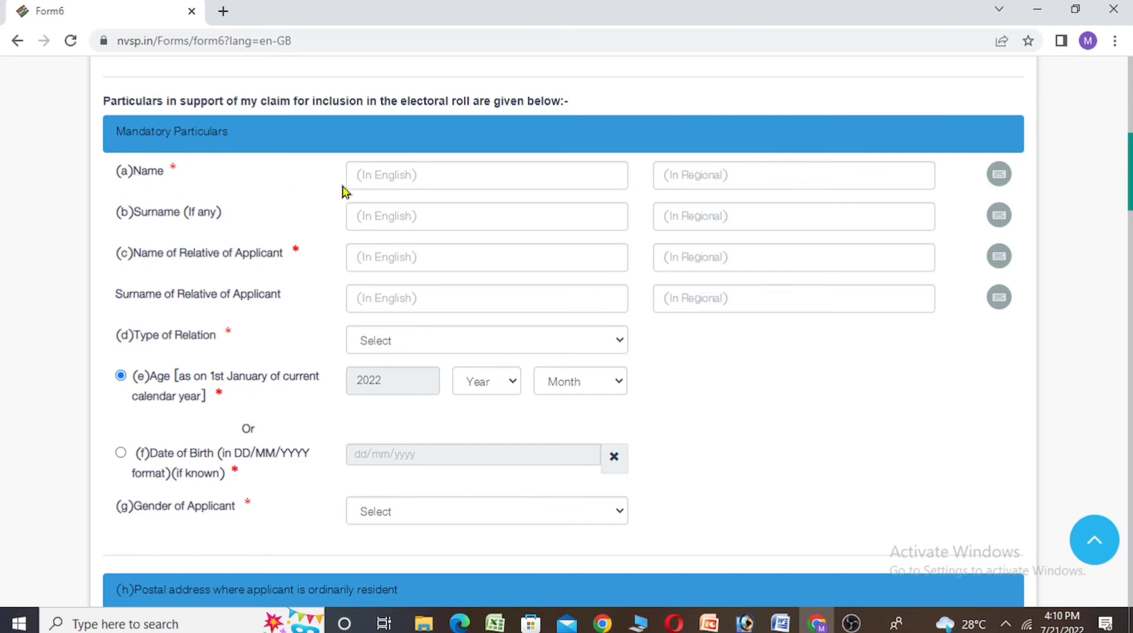
# - Enter the applicant's first name in the English and regional name fields, and list relation types
pyautogui.click(415, 175)
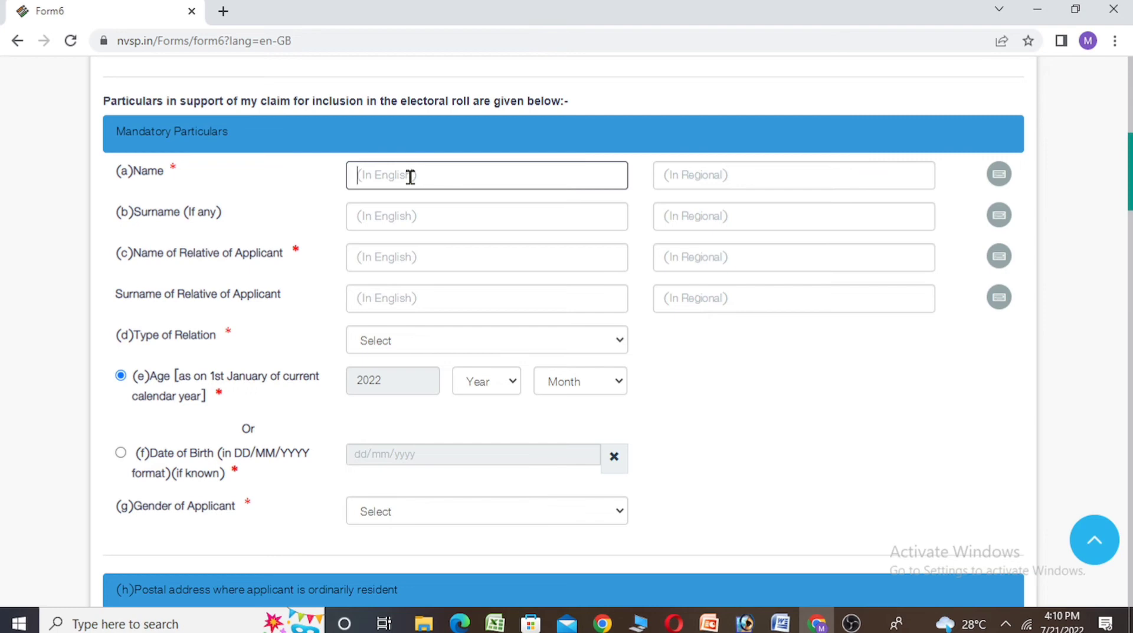
pyautogui.write('RAJ')
pyautogui.click(747, 174)
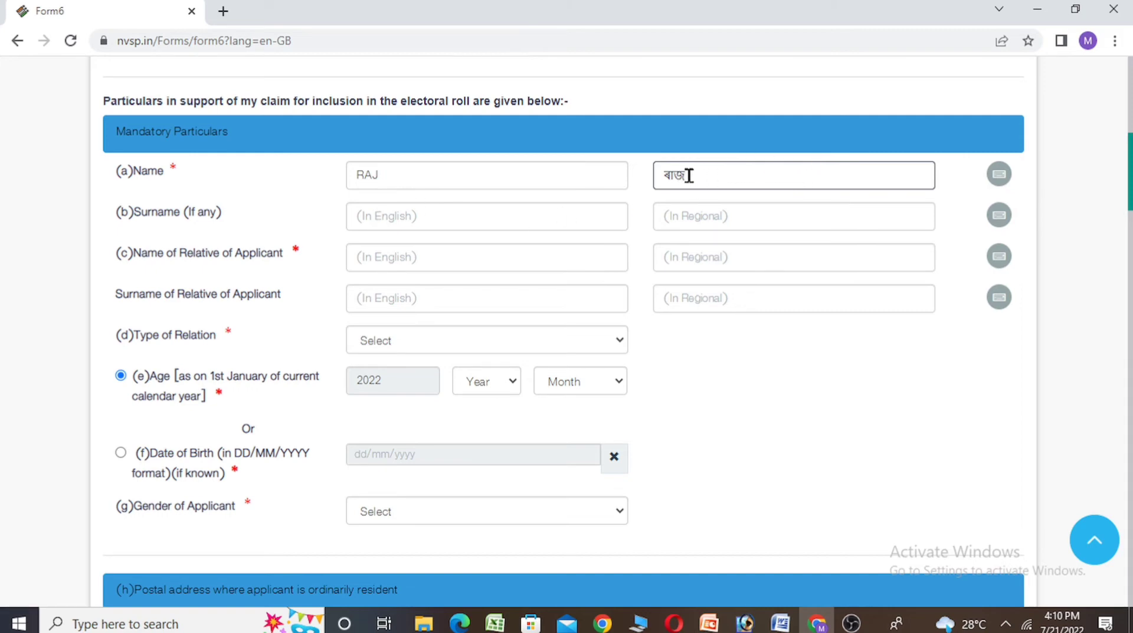
pyautogui.click(999, 177)
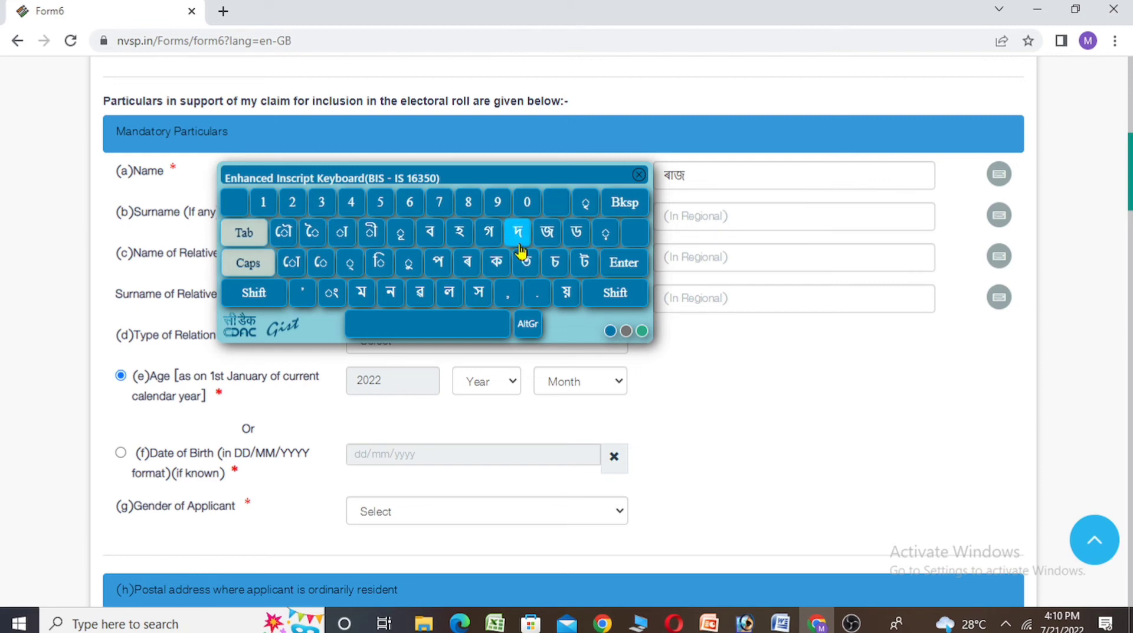
pyautogui.click(639, 177)
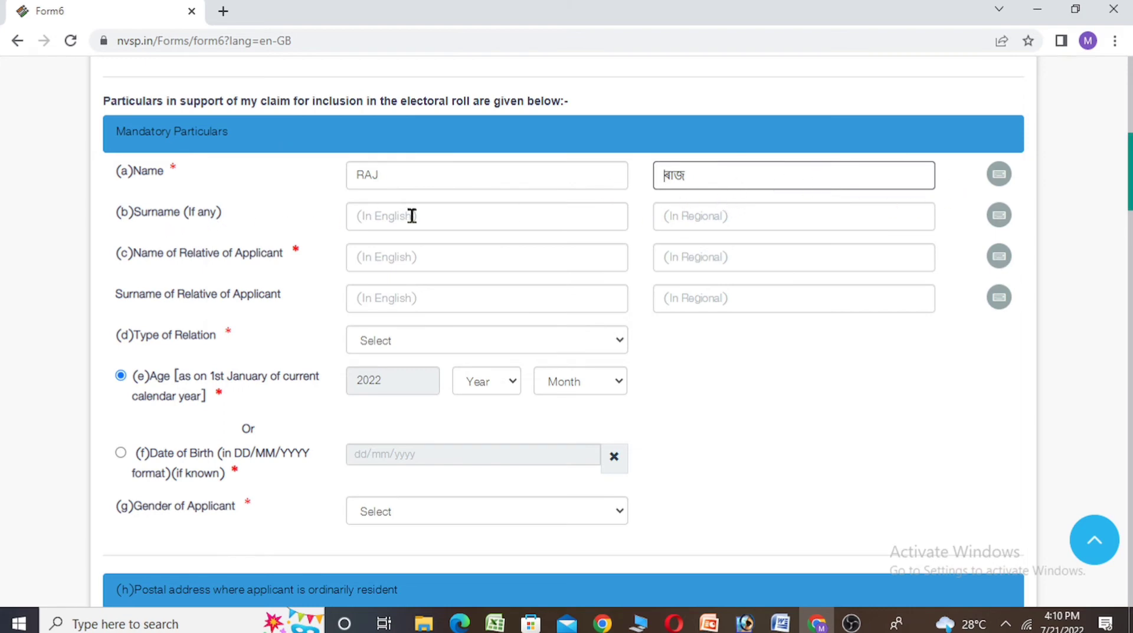
pyautogui.click(472, 218)
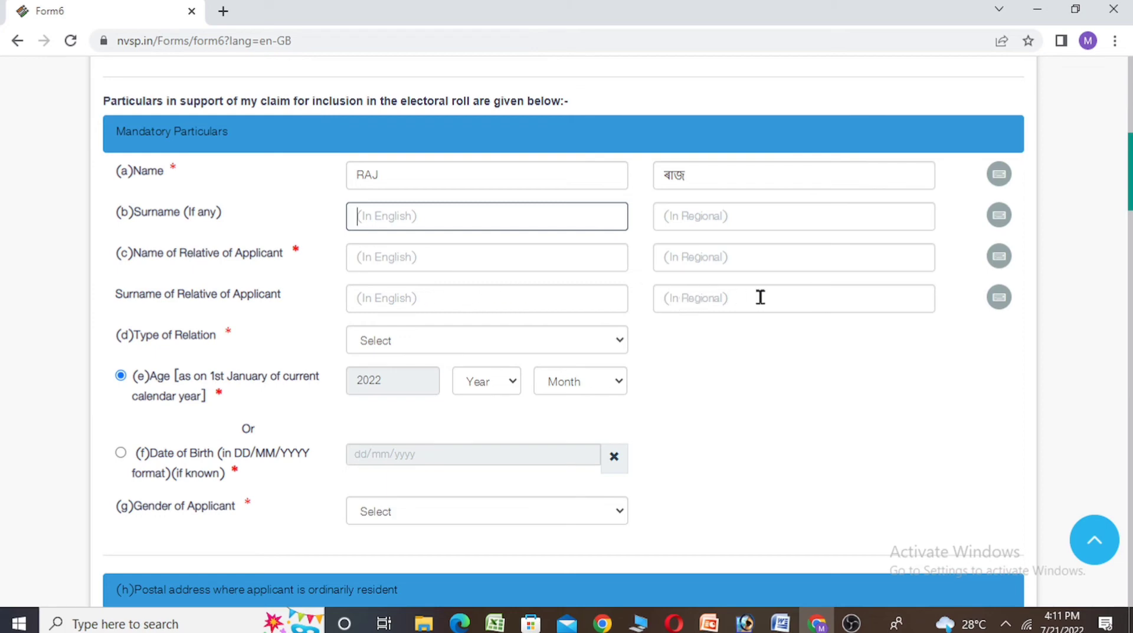
pyautogui.click(458, 343)
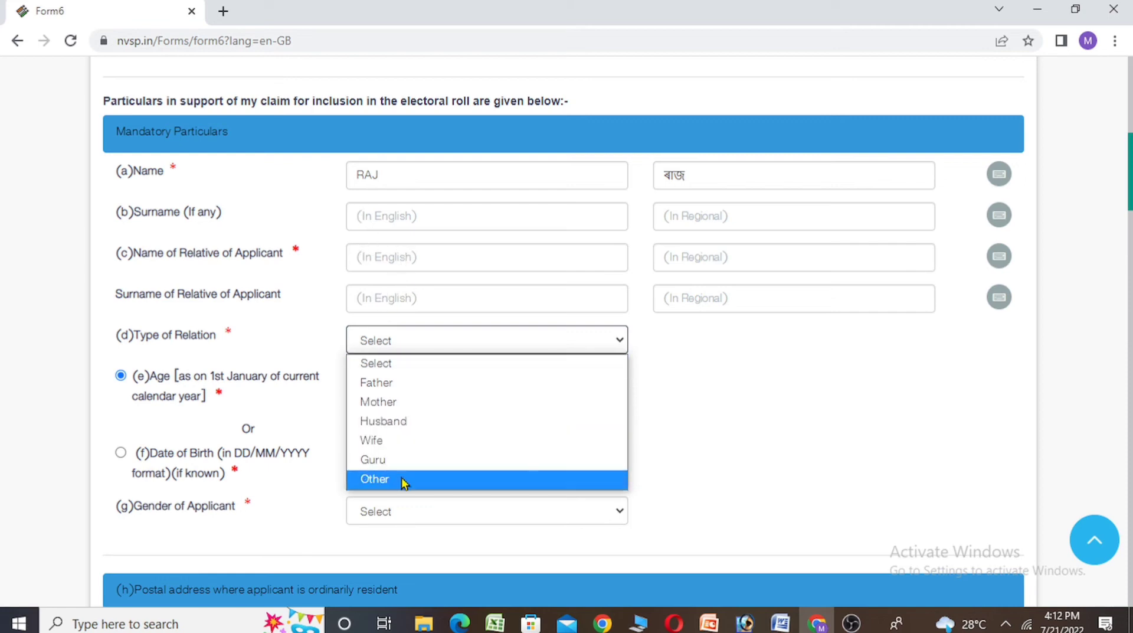
# - Select Husband as the applicant's type of relation
pyautogui.click(405, 421)
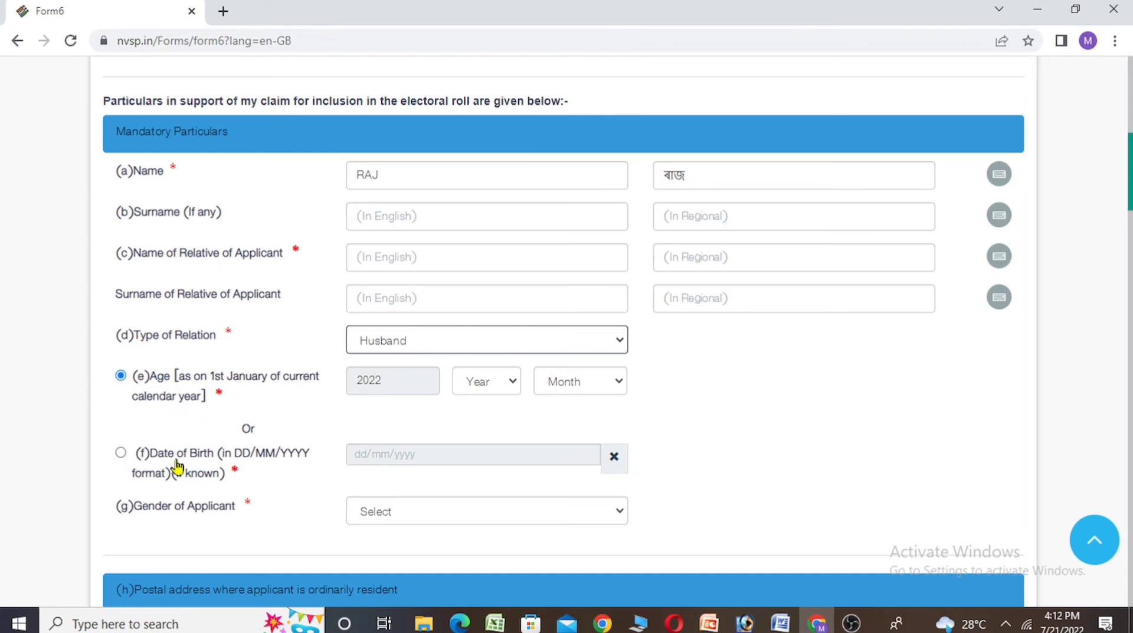
# - Enter date of birth 22/03/1997 instead of age, giving an age of 25 years
pyautogui.click(121, 454)
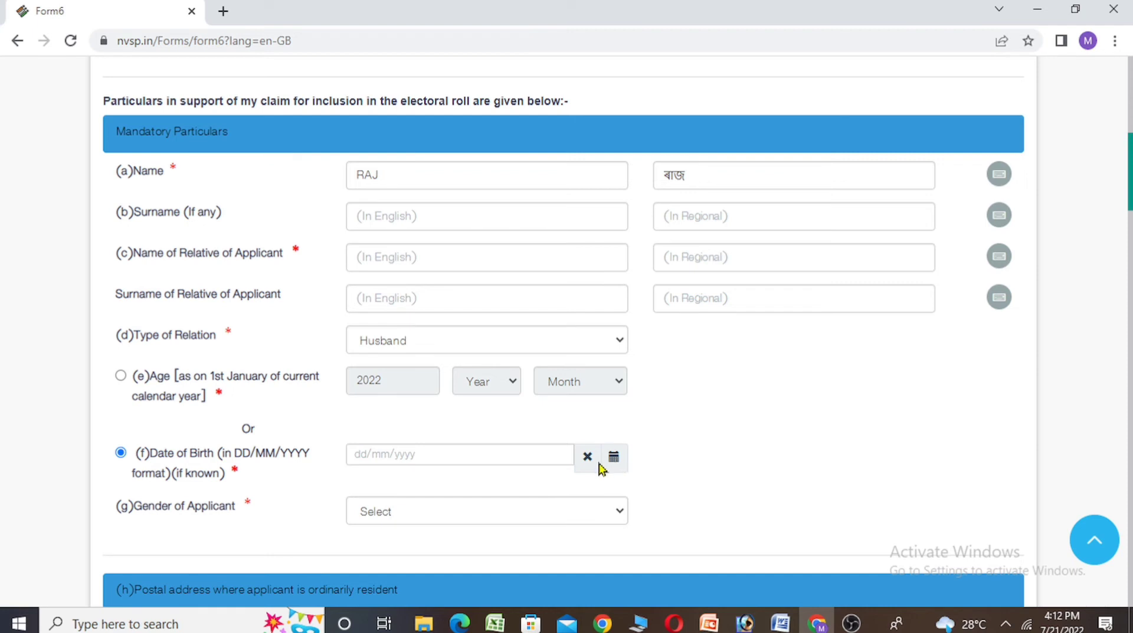
pyautogui.click(399, 448)
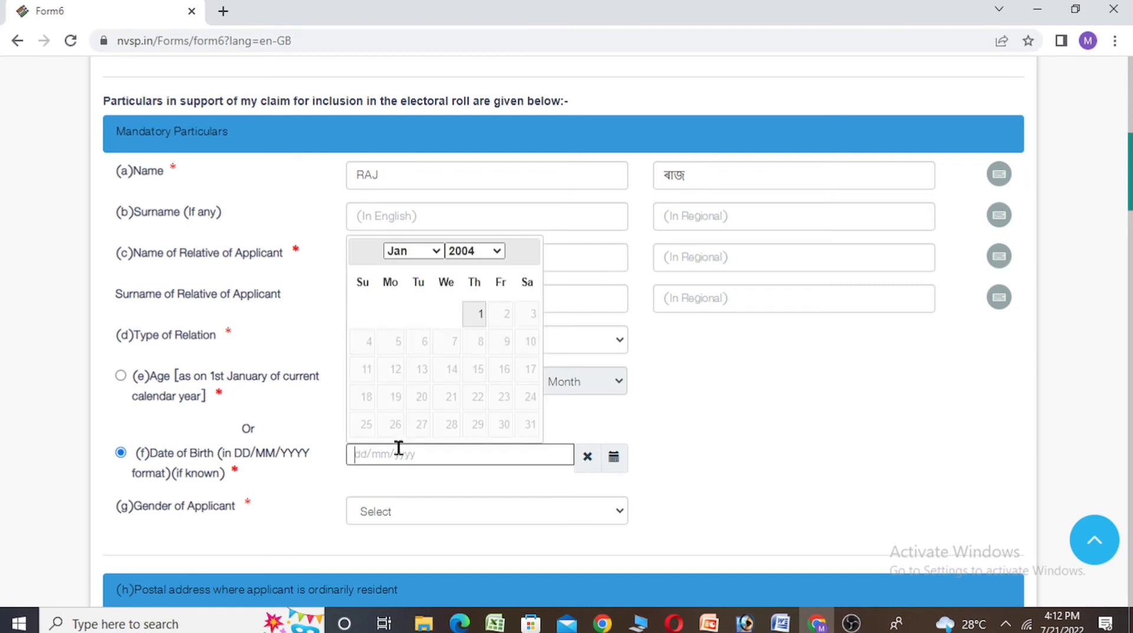
pyautogui.write('22/')
pyautogui.write('03/1997')
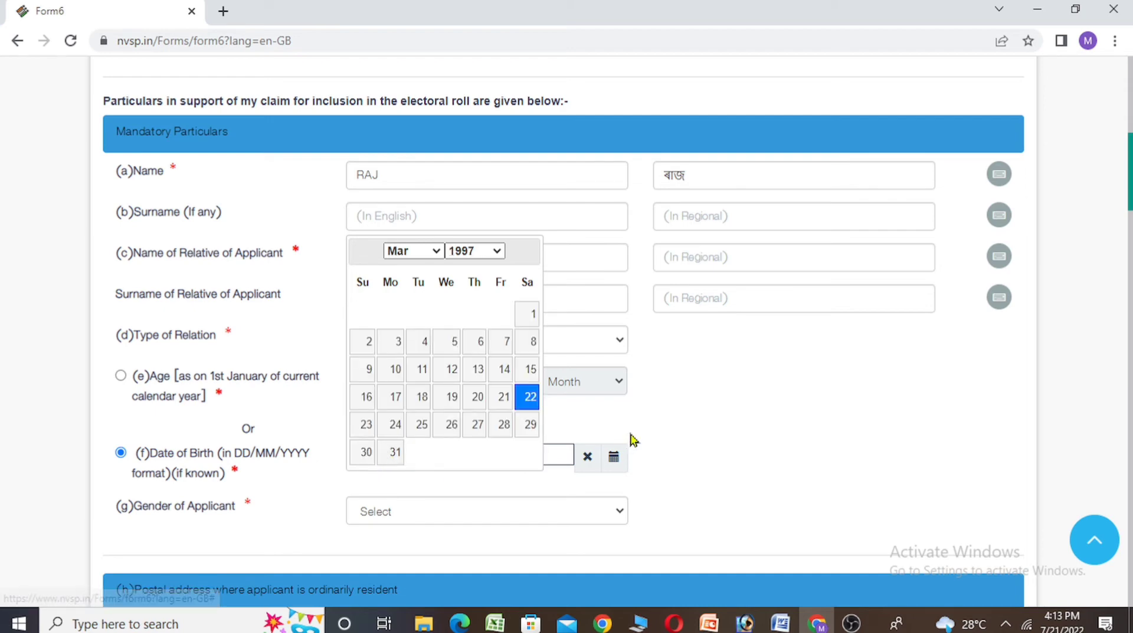
pyautogui.click(629, 440)
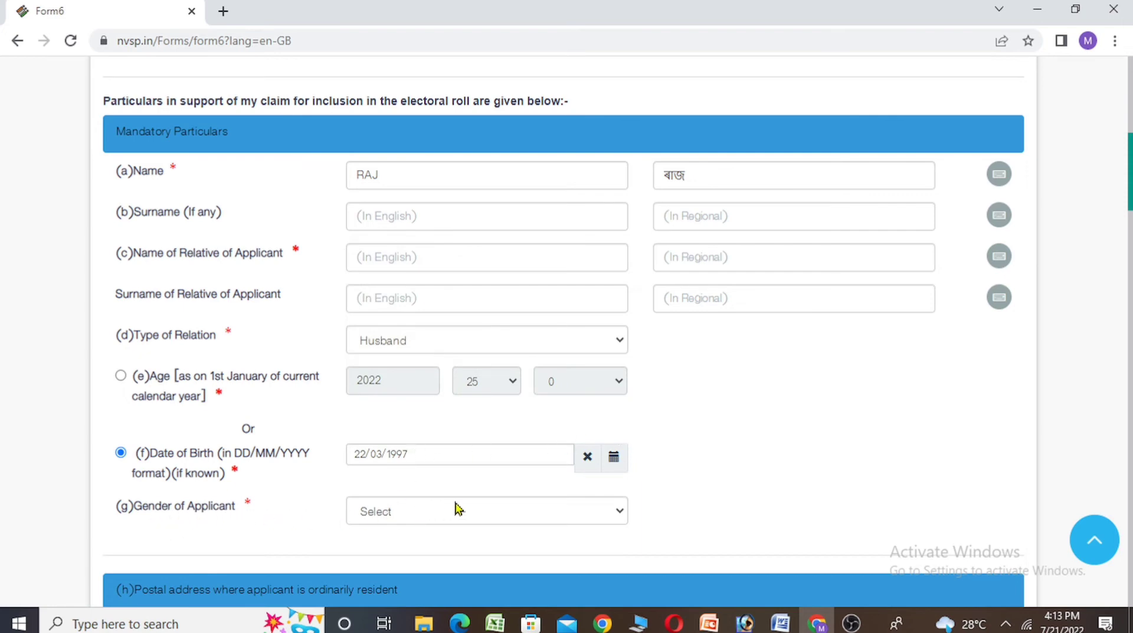
# - Attempt to pick the applicant's gender; it stays unselected with a 'Please select gender' warning
pyautogui.click(611, 512)
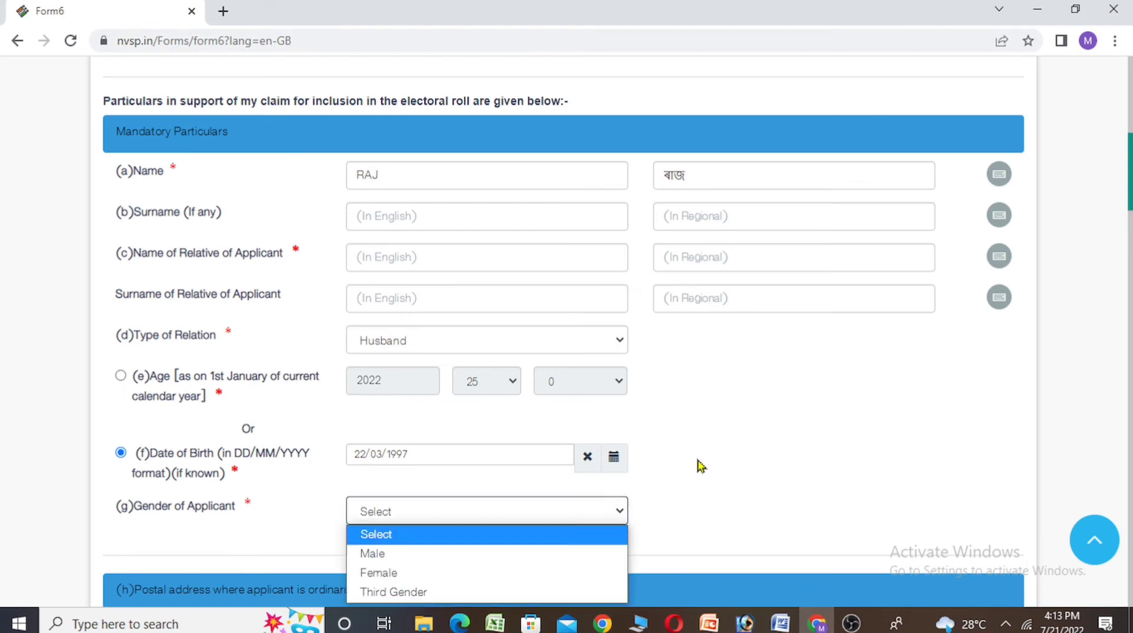
pyautogui.scroll(-2, 564, 331)
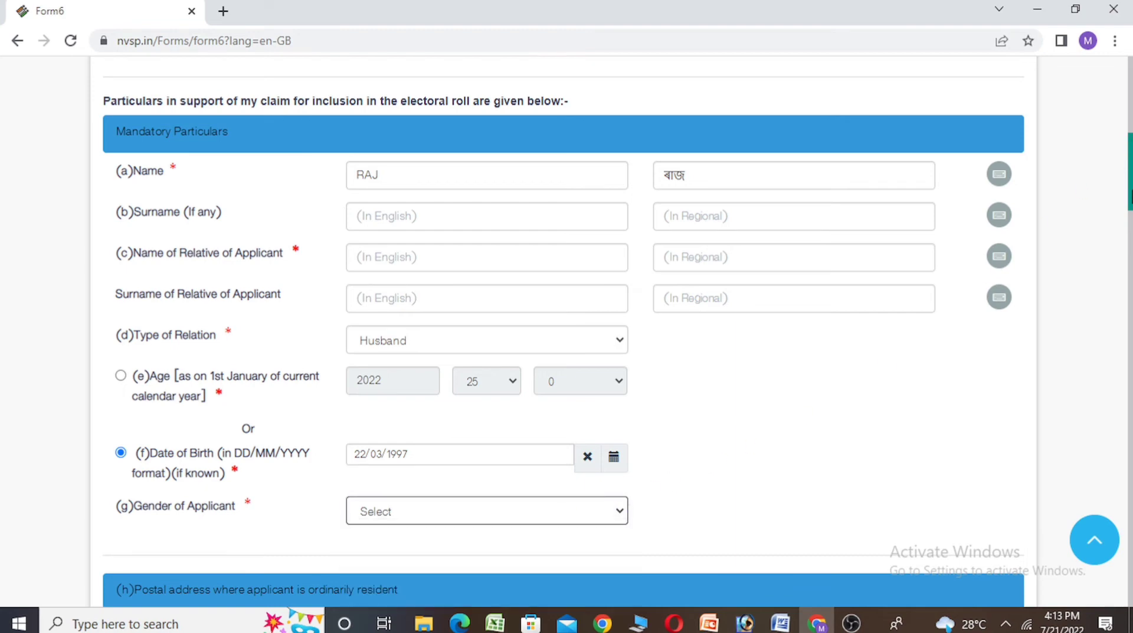
pyautogui.click(614, 422)
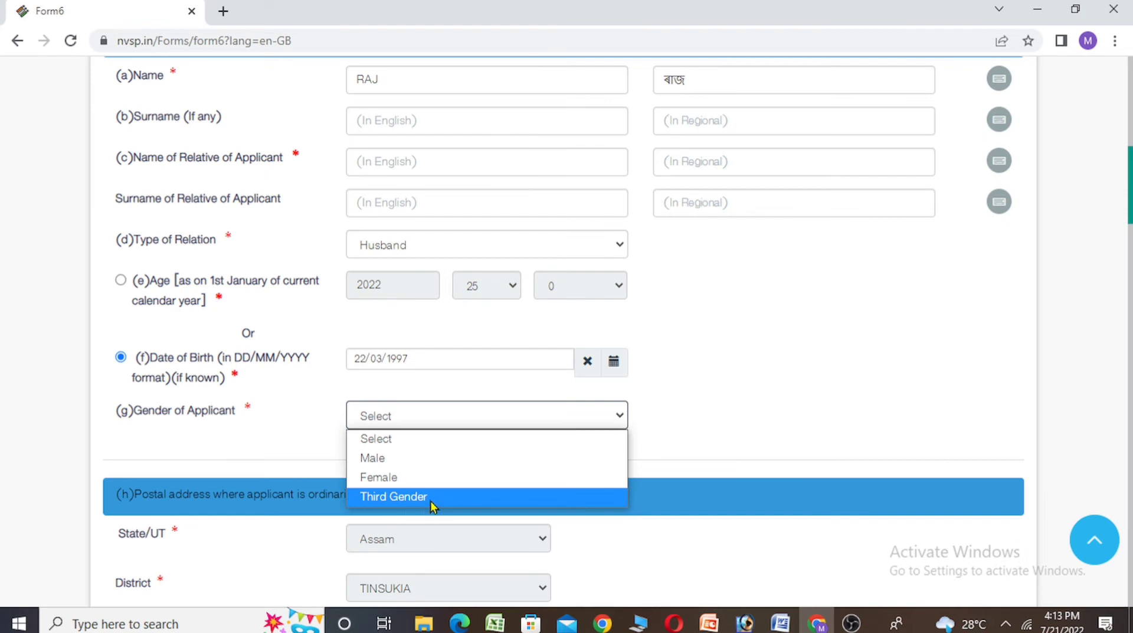
pyautogui.click(746, 400)
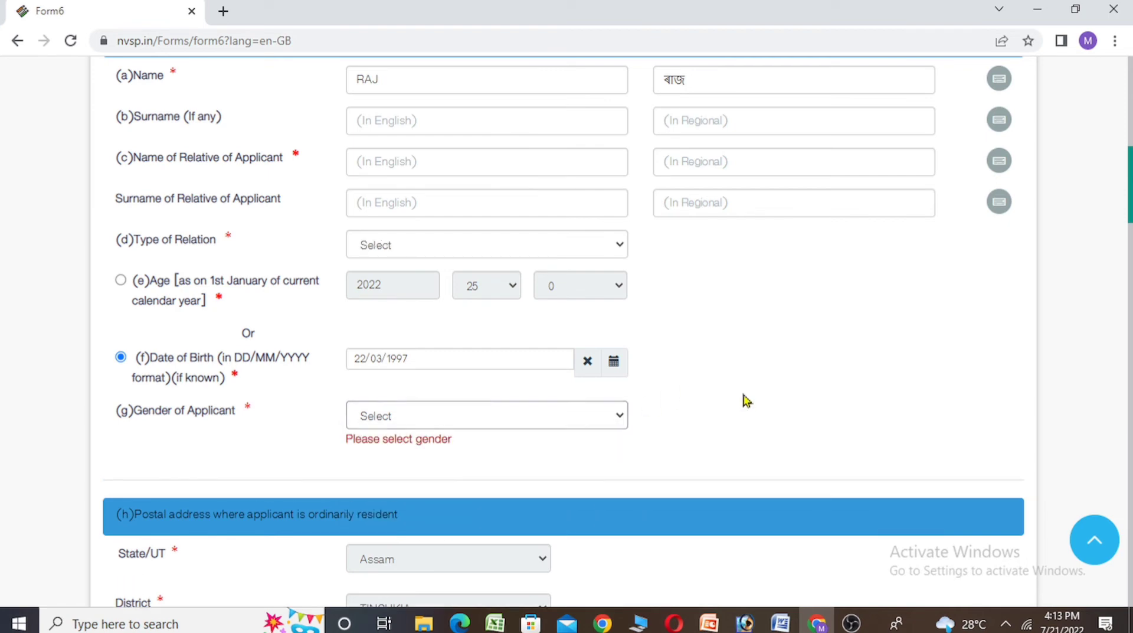
pyautogui.scroll(-5, 680, 420)
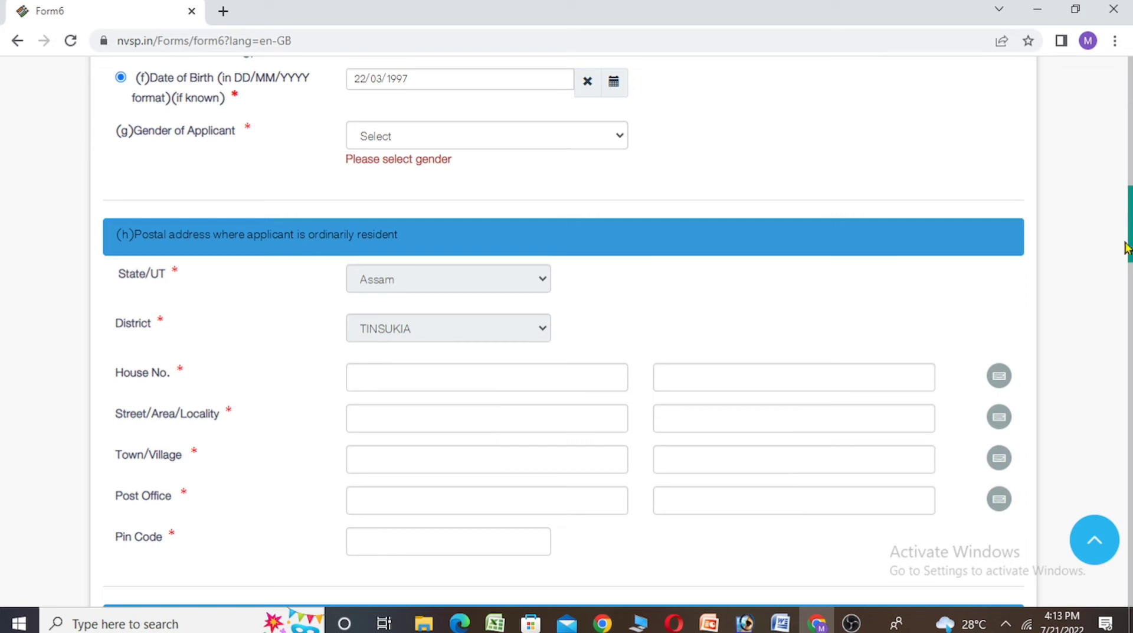
# - Enter House No. 123 in both the English and regional-script address fields
pyautogui.moveTo(1129, 255); pyautogui.dragTo(1130, 269)
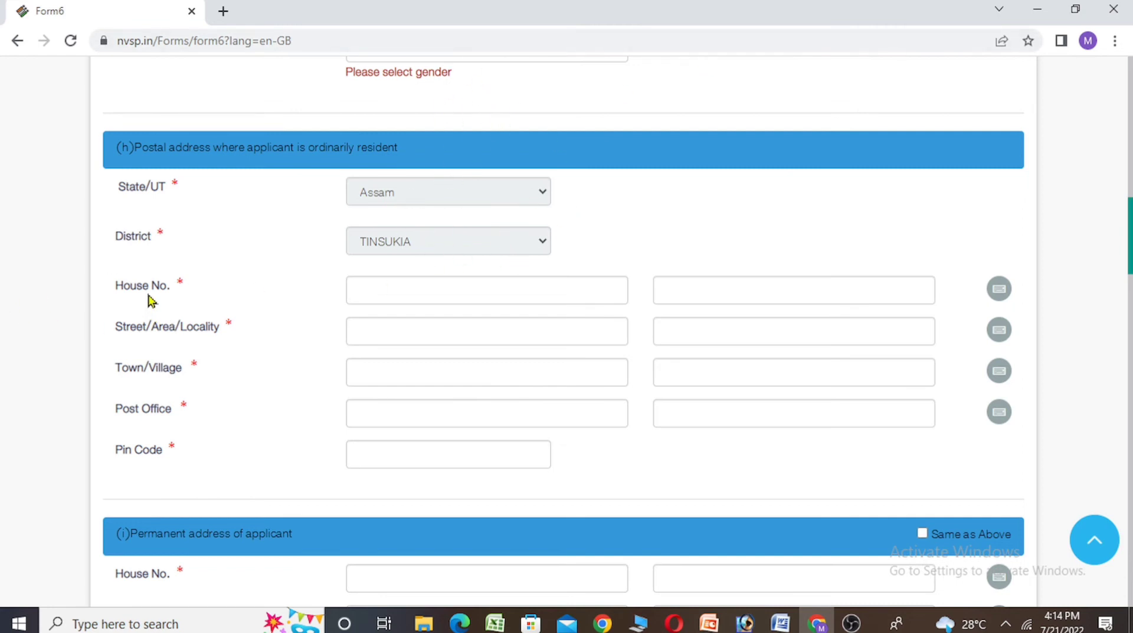
pyautogui.click(409, 289)
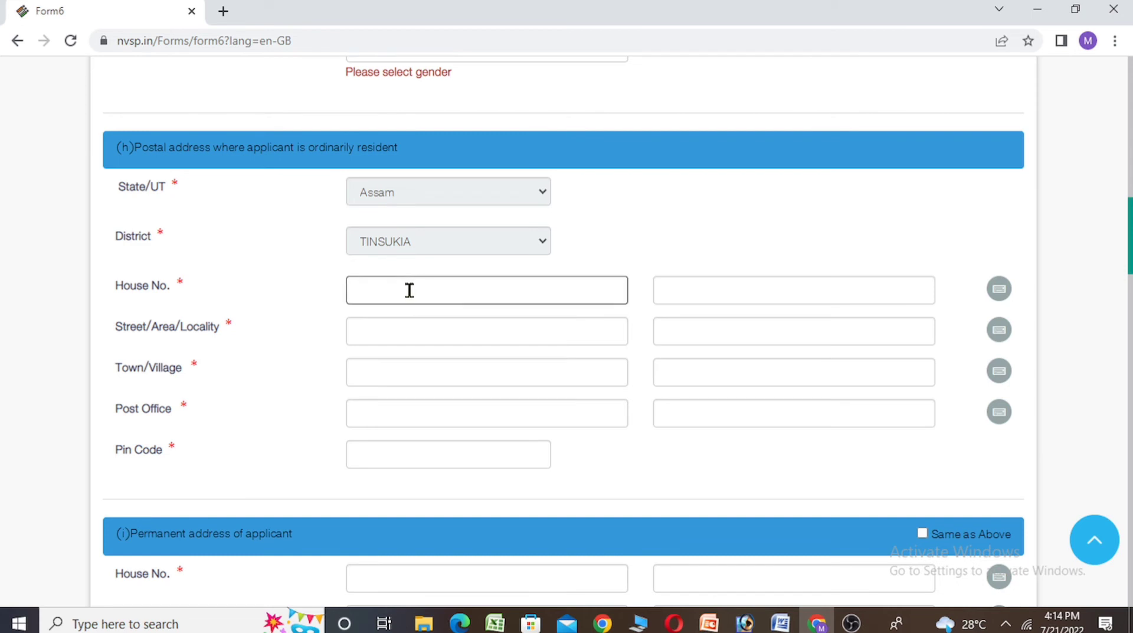
pyautogui.click(721, 290)
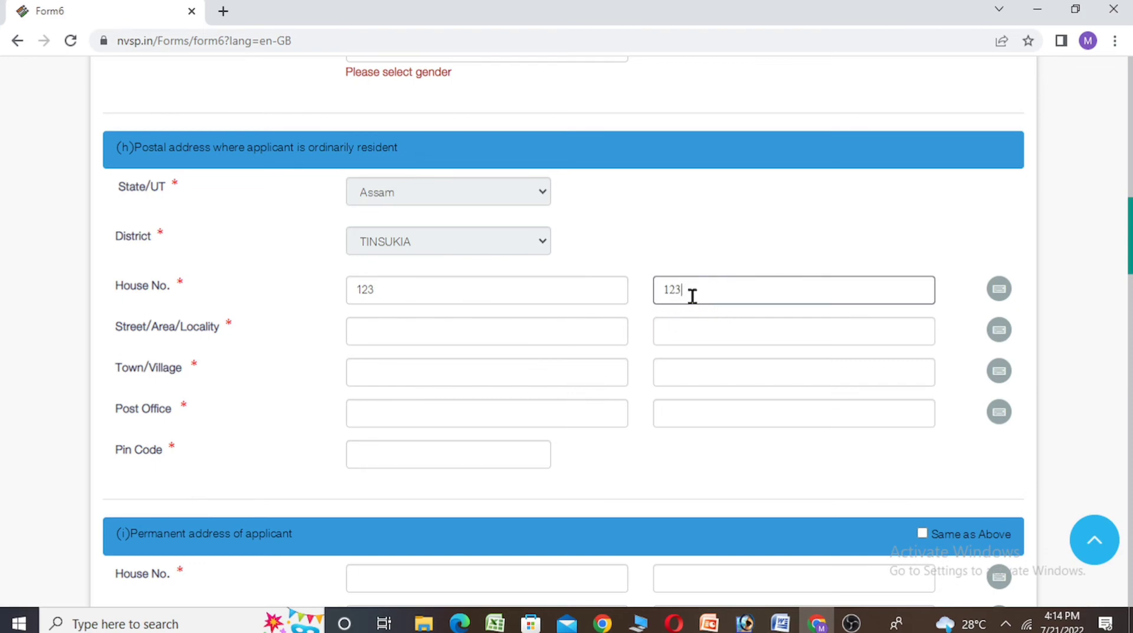
pyautogui.click(999, 289)
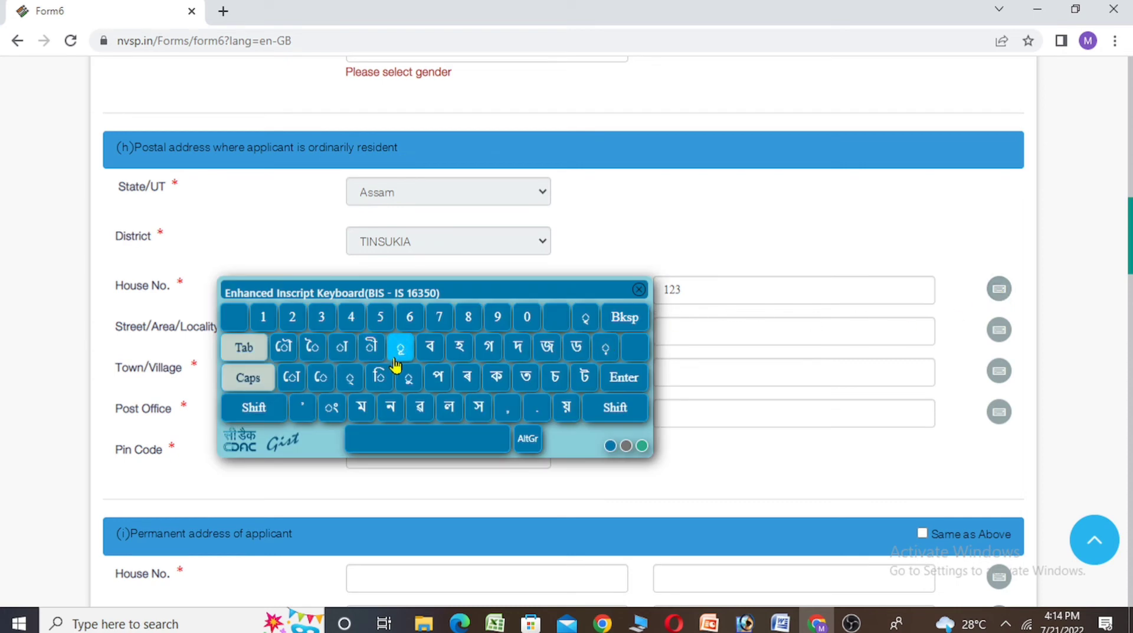
pyautogui.click(642, 291)
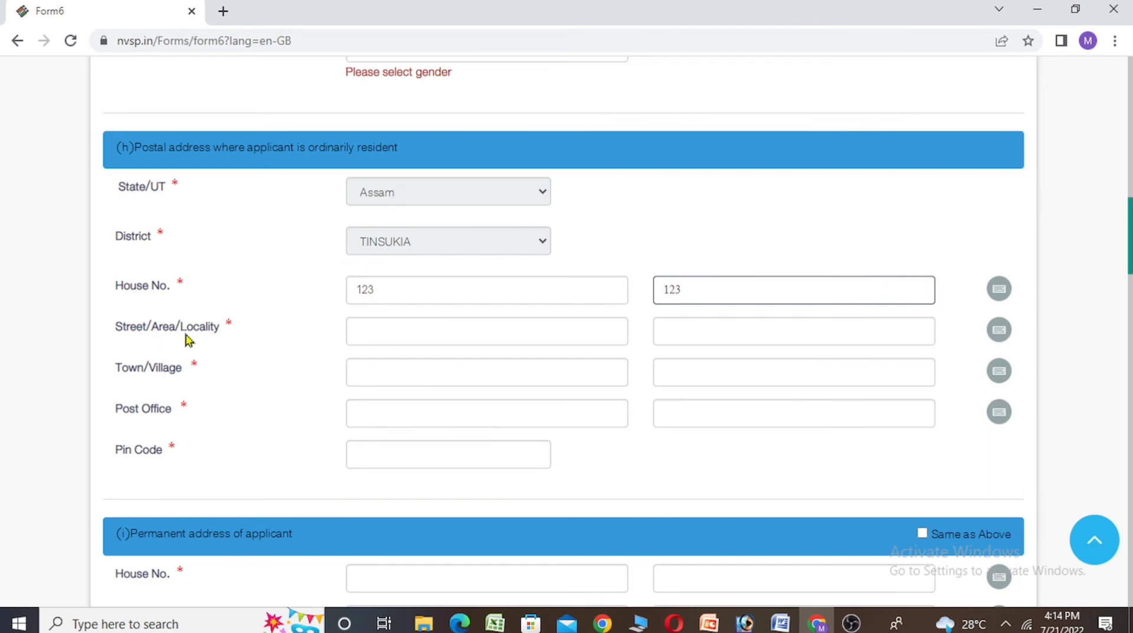
# - Move through the Street, Town/Village, Post Office and Pin Code fields, toggling the Street regional keyboard
pyautogui.click(374, 328)
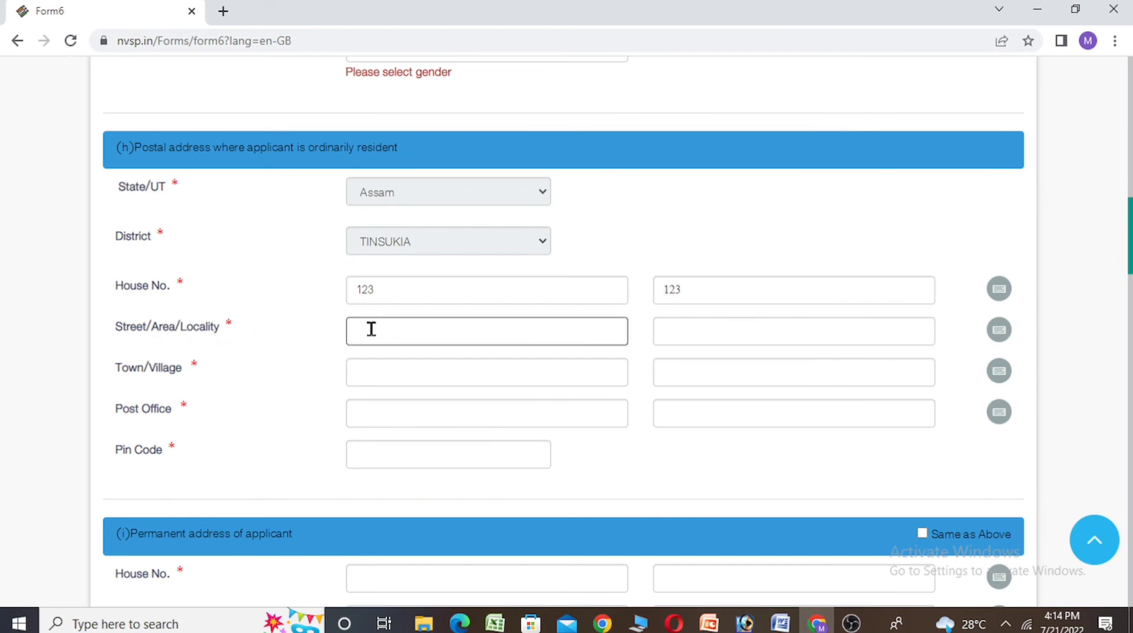
pyautogui.click(380, 374)
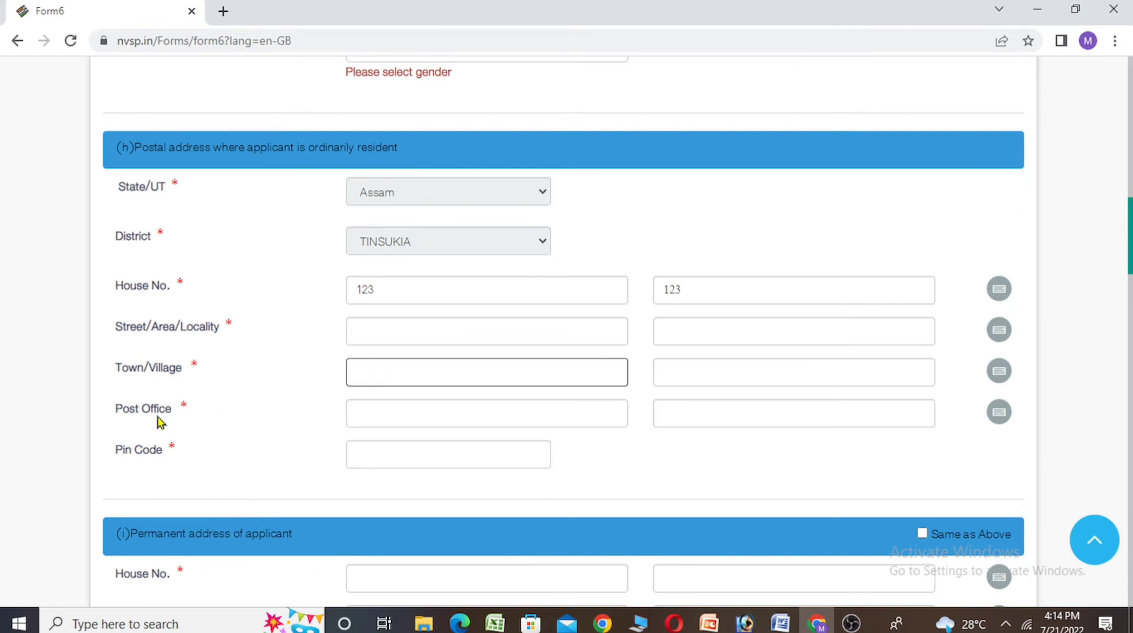
pyautogui.click(391, 413)
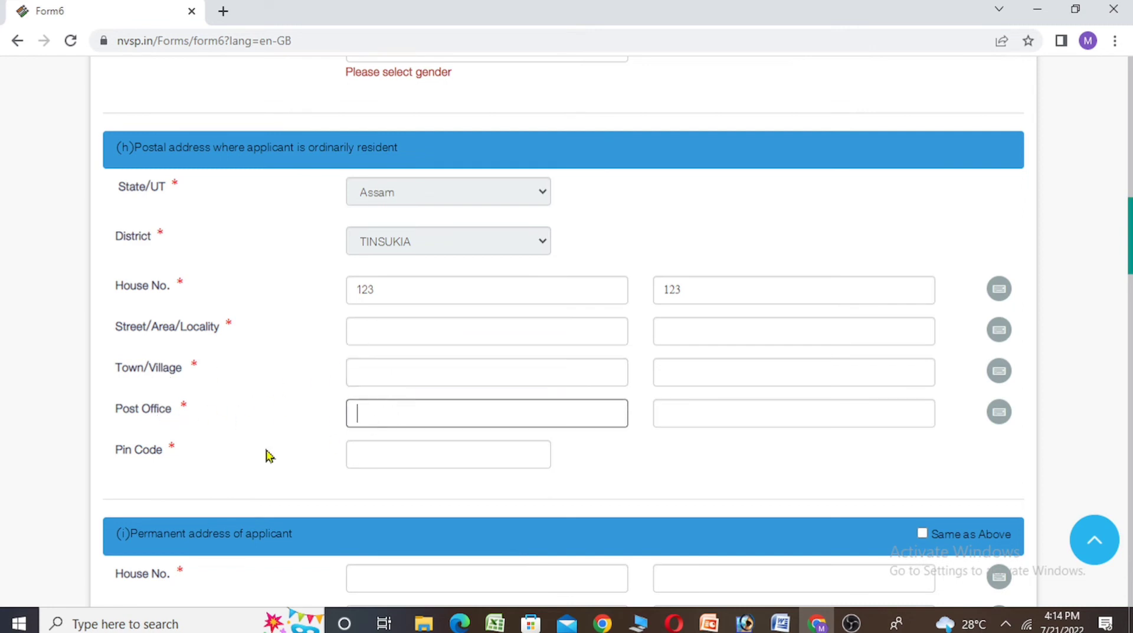
pyautogui.click(368, 452)
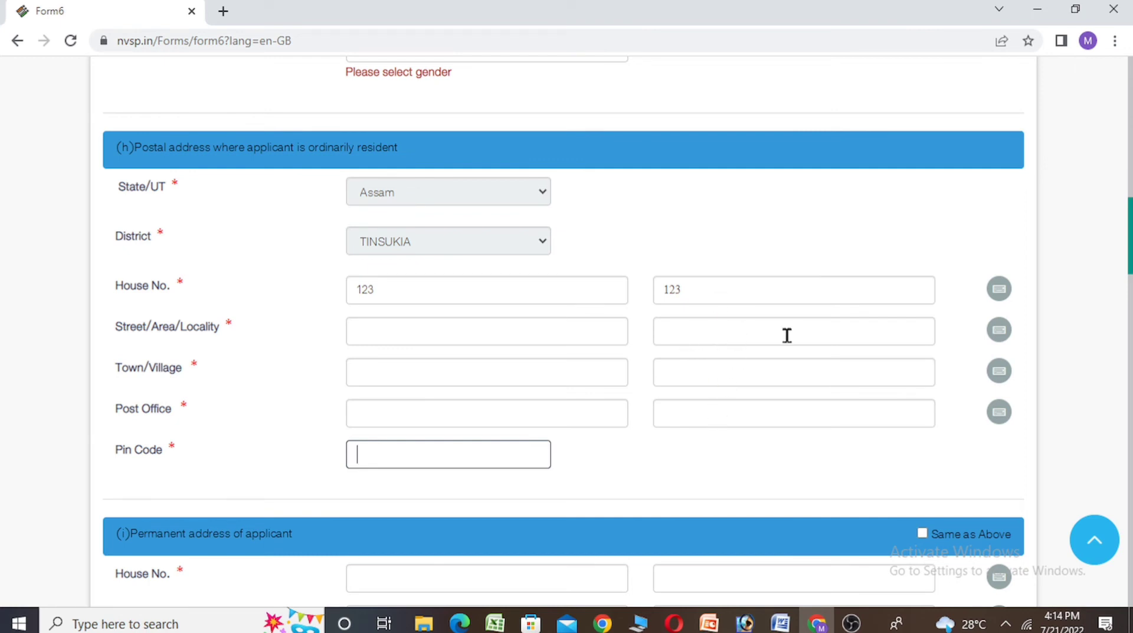
pyautogui.click(1000, 336)
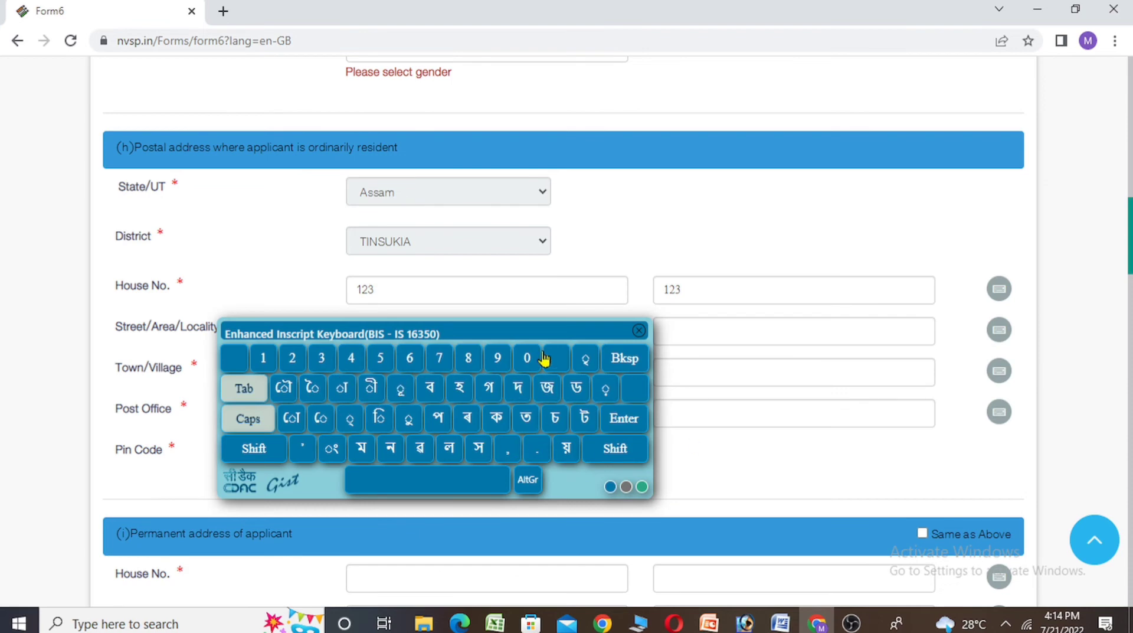
pyautogui.click(640, 333)
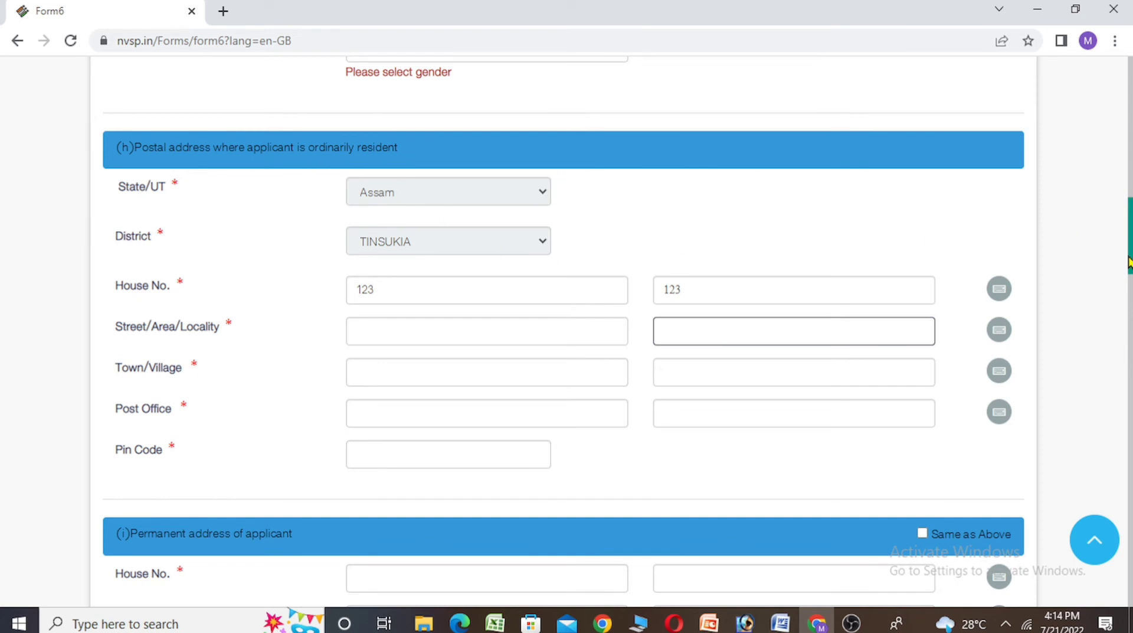
pyautogui.moveTo(1129, 267); pyautogui.dragTo(1129, 314)
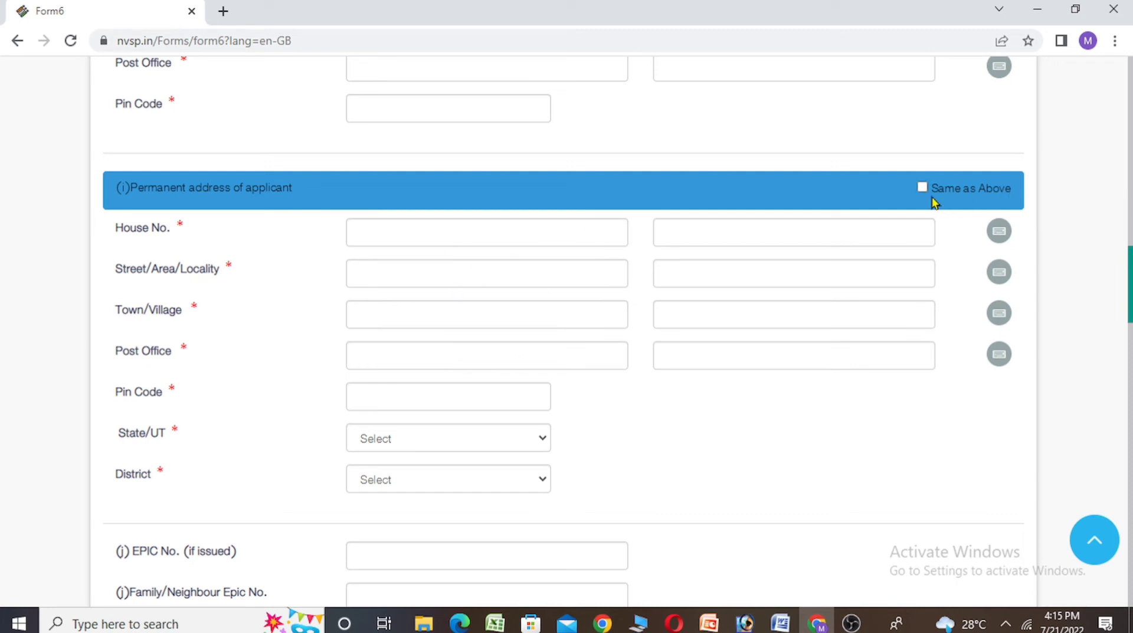
pyautogui.scroll(5, 596, 110)
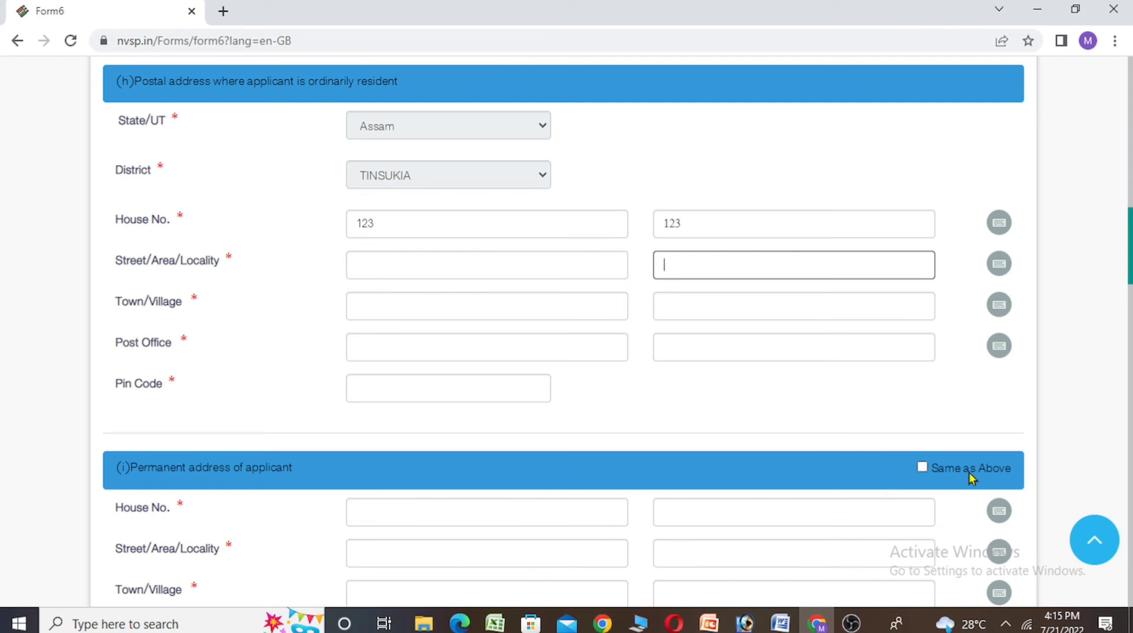
pyautogui.click(923, 468)
pyautogui.scroll(-4, 782, 455)
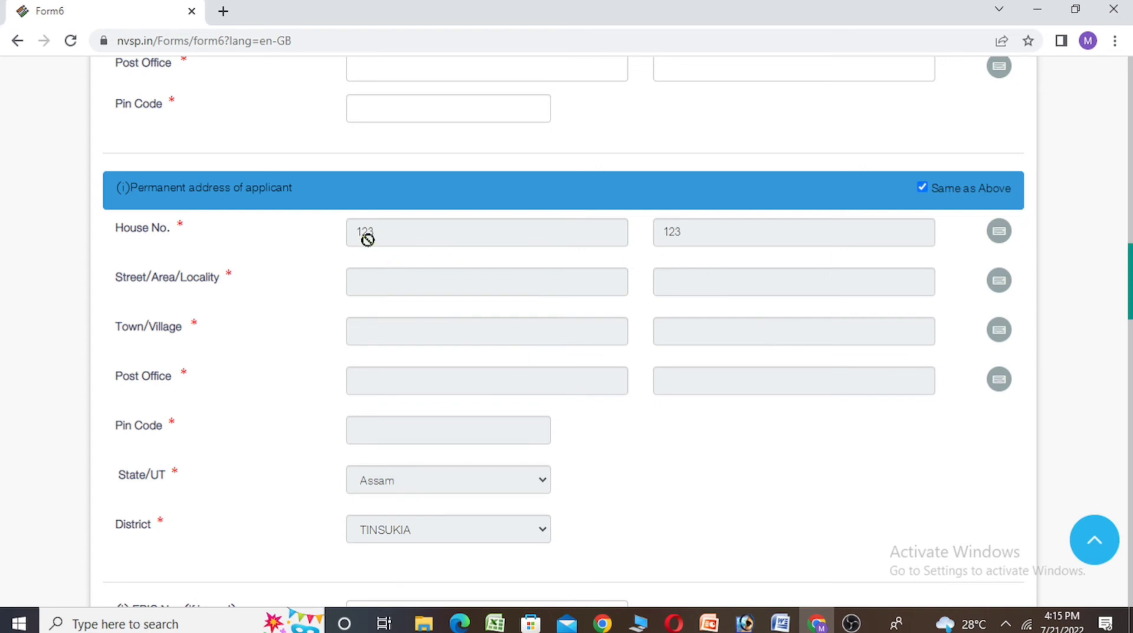
pyautogui.scroll(4, 516, 269)
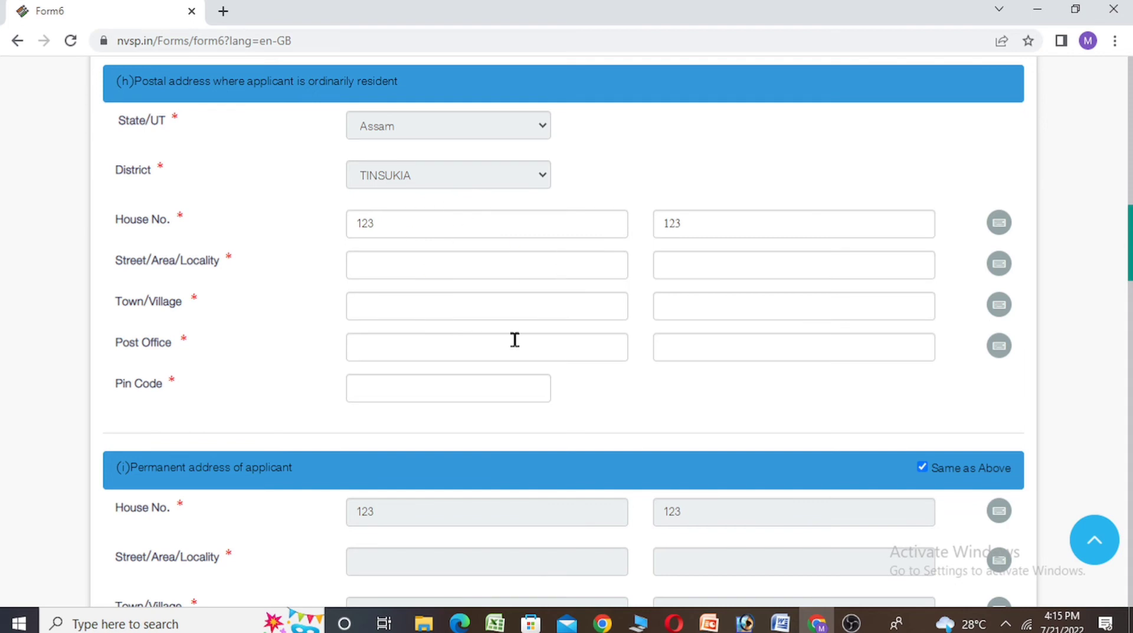
pyautogui.scroll(-4, 557, 402)
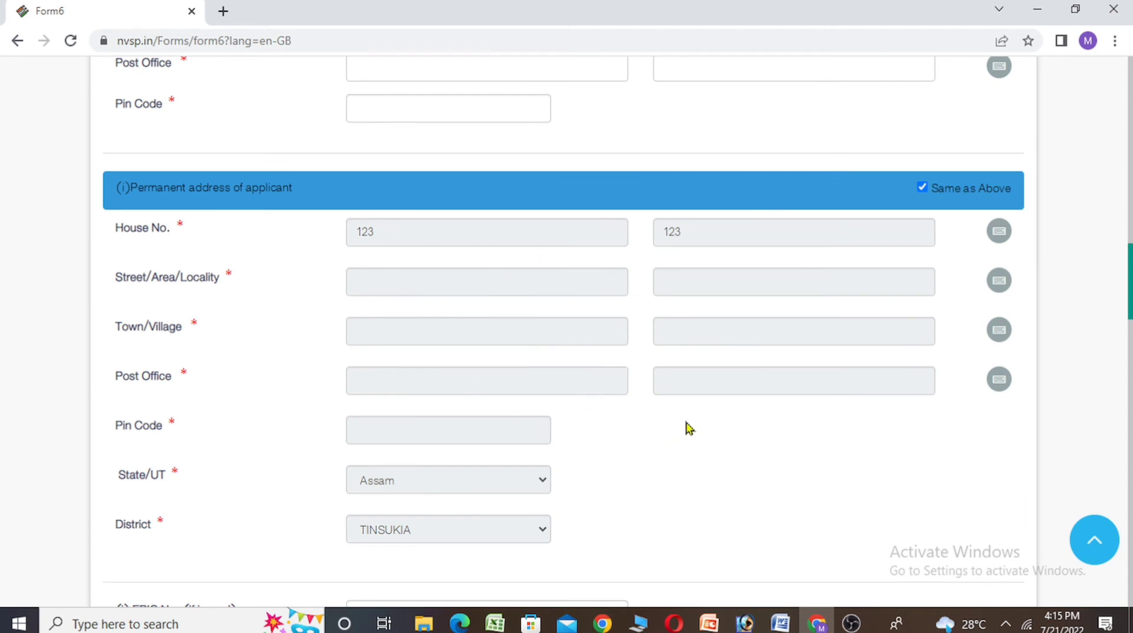
pyautogui.scroll(-5, 690, 428)
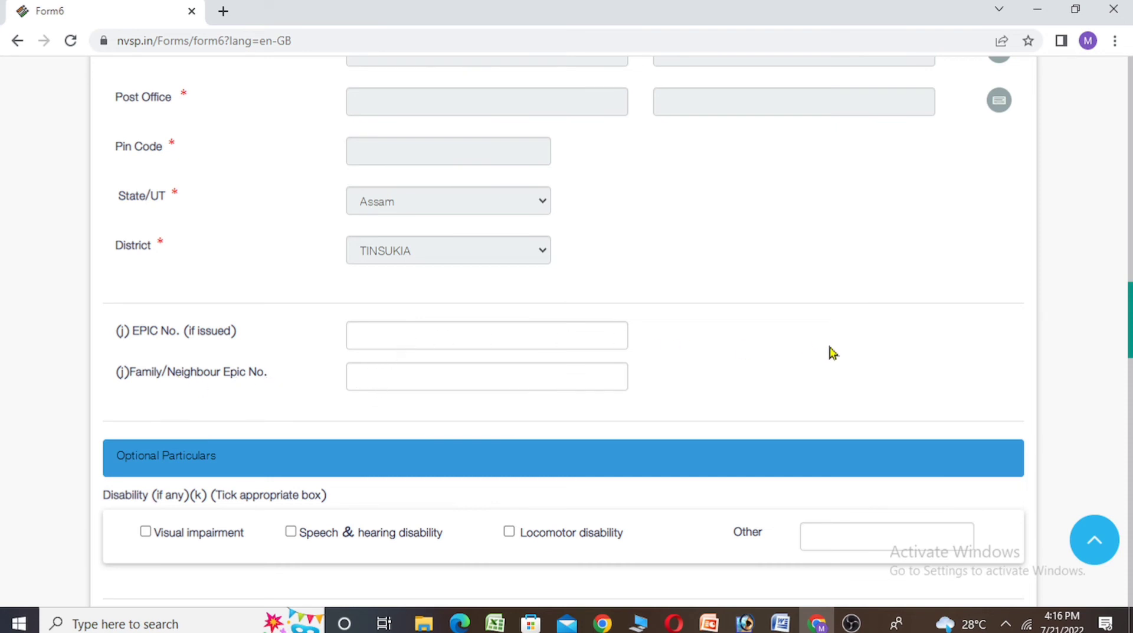
pyautogui.scroll(-5, 832, 353)
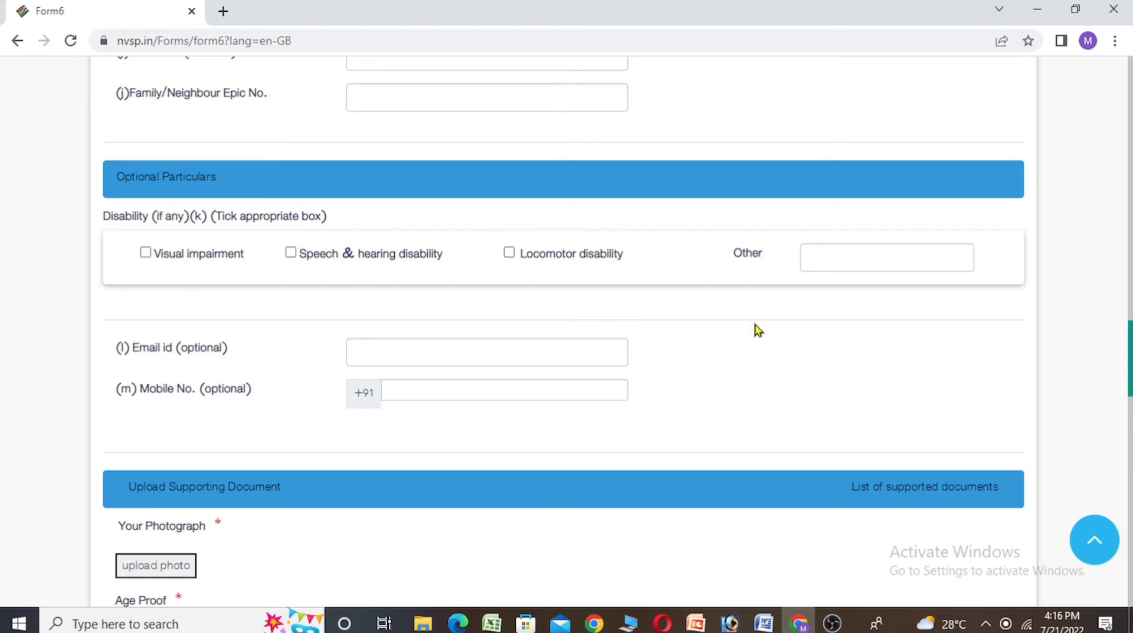
pyautogui.scroll(-3, 1130, 385)
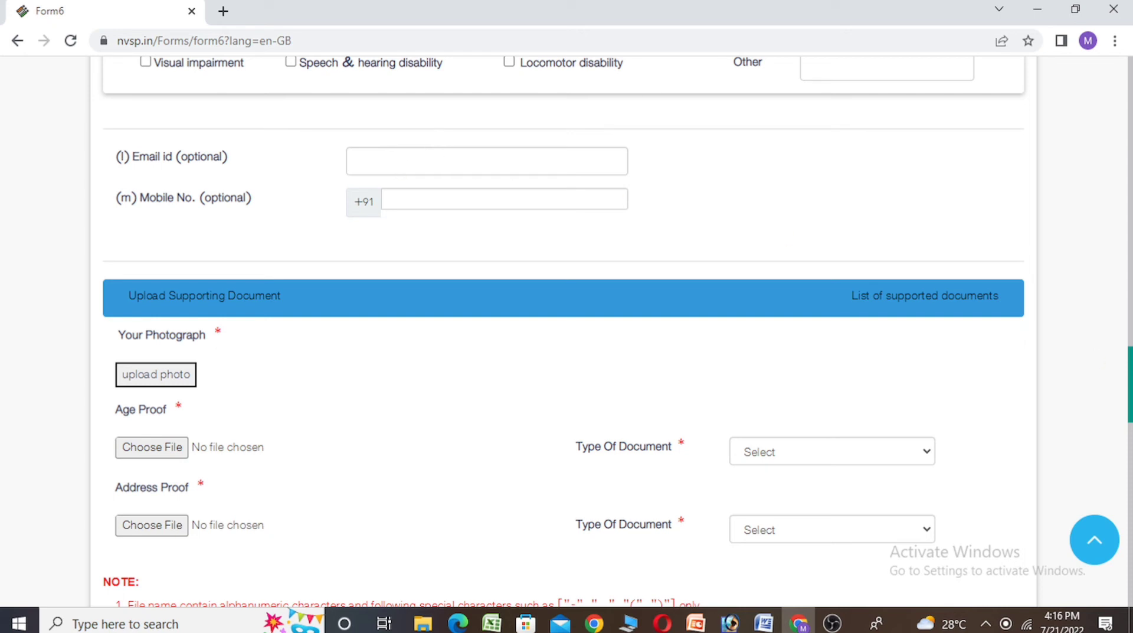
pyautogui.moveTo(1128, 410); pyautogui.dragTo(1129, 428)
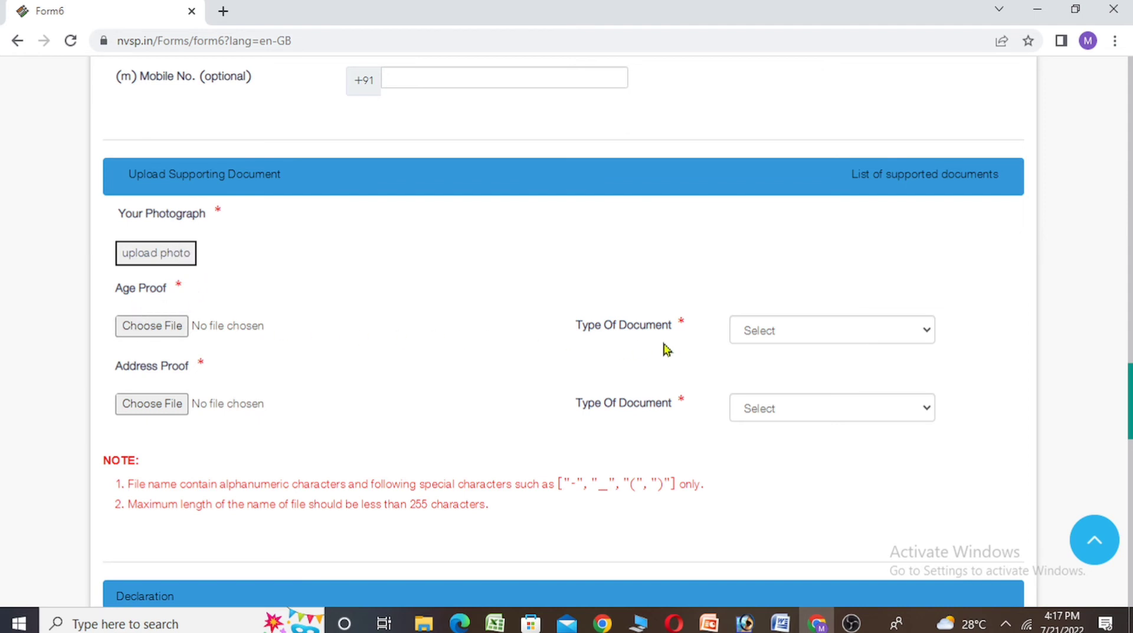
pyautogui.click(886, 332)
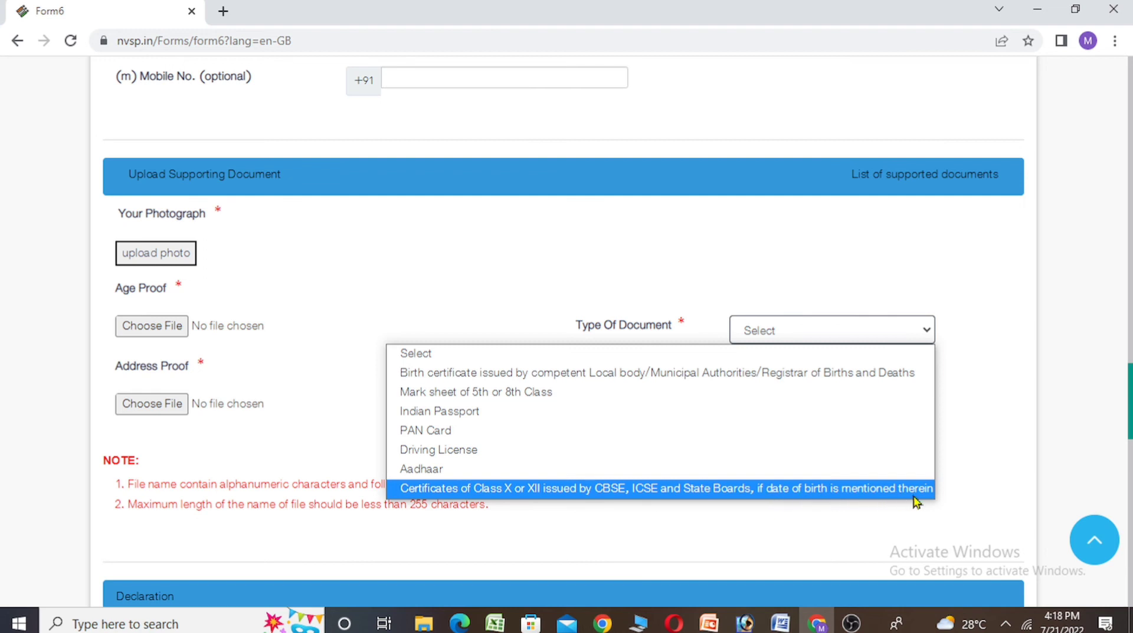
pyautogui.click(962, 362)
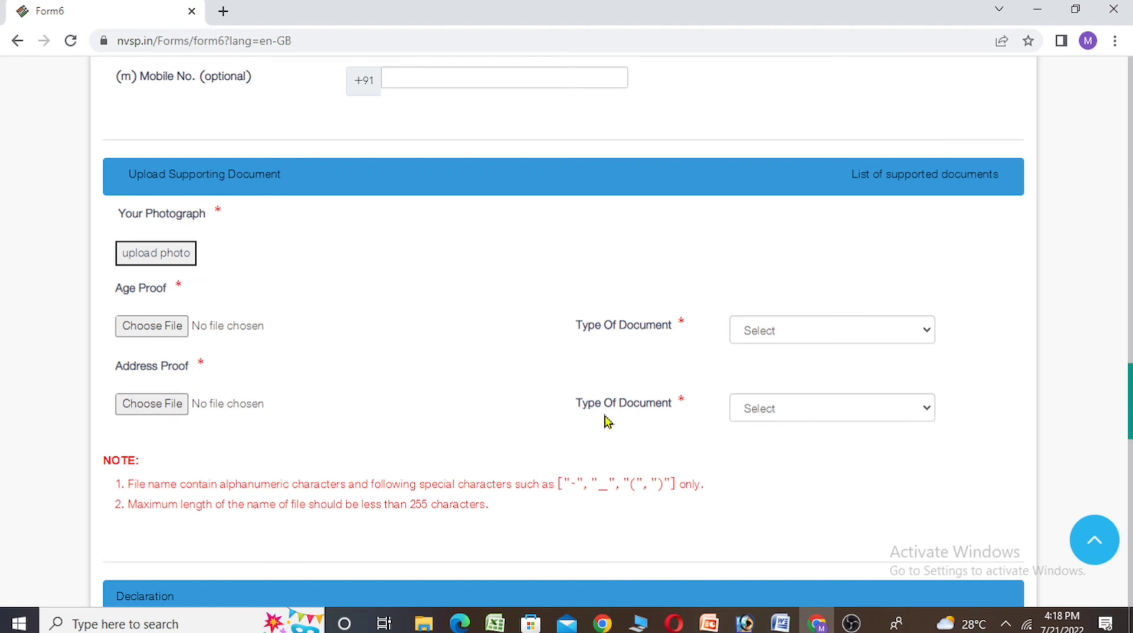
# - Choose 'Other' as the Address Proof 'Type Of Document' on Form 6
pyautogui.click(807, 407)
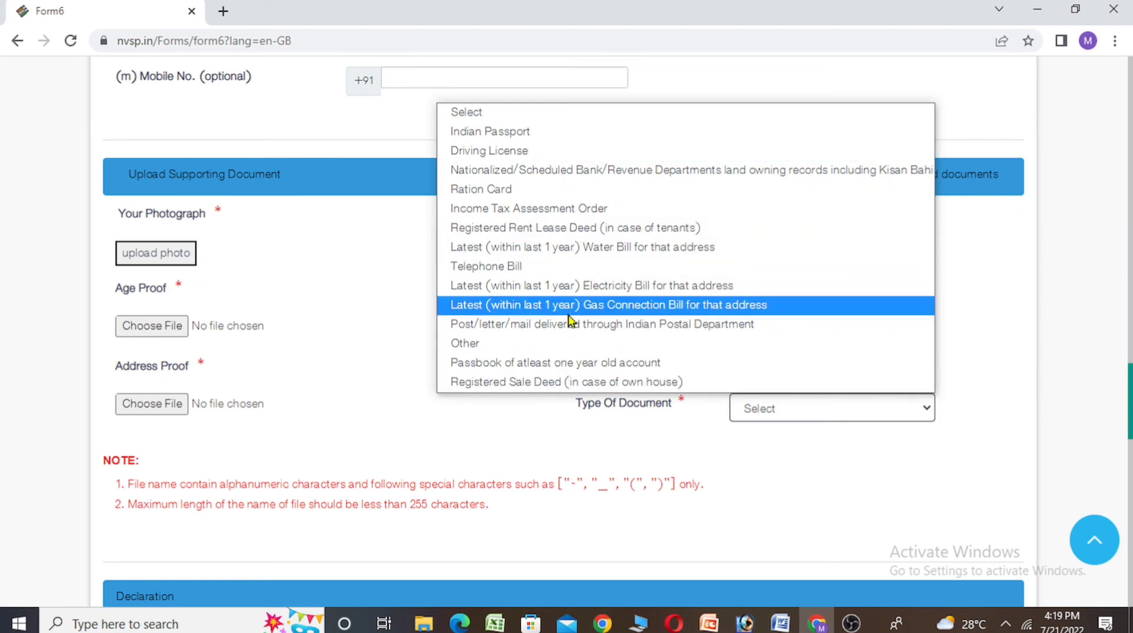
pyautogui.click(476, 346)
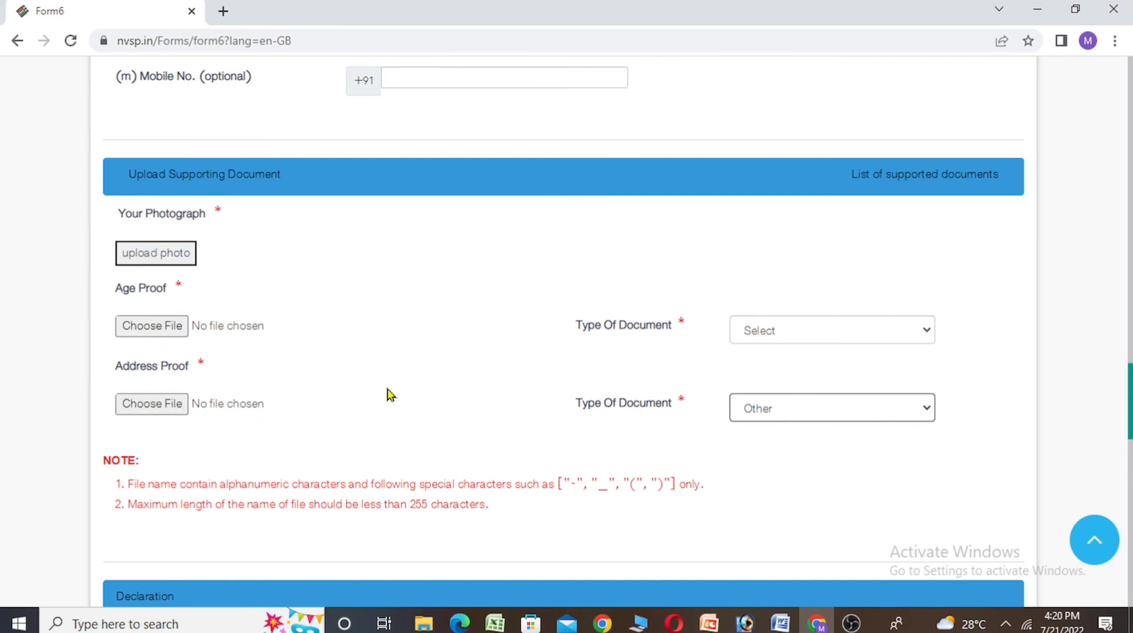
pyautogui.scroll(-5, 397, 394)
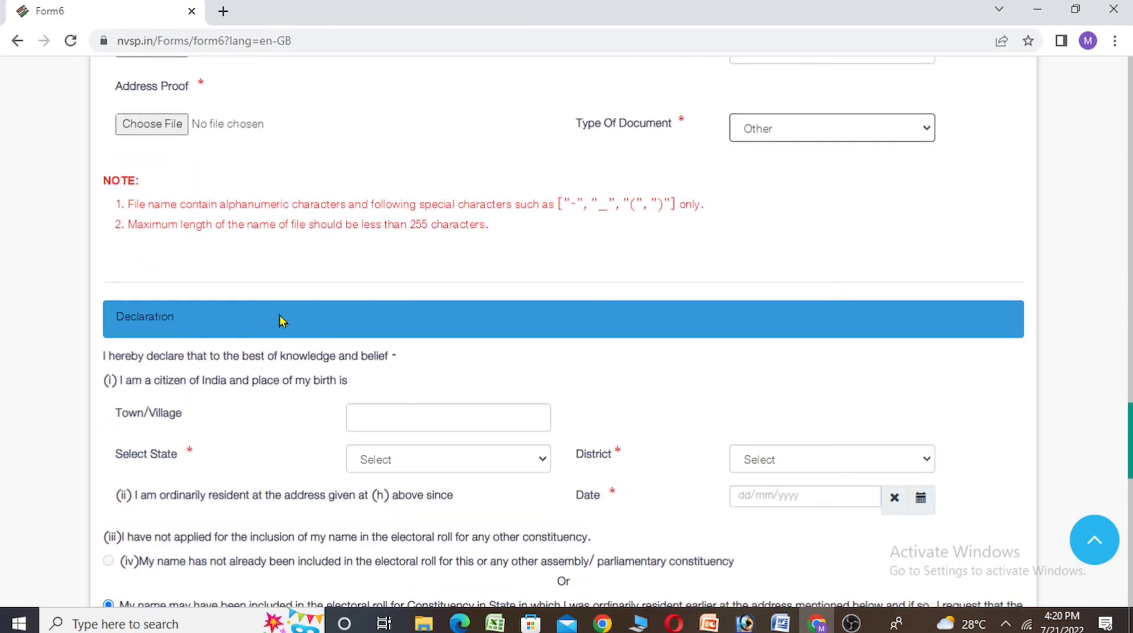
pyautogui.scroll(-5, 283, 321)
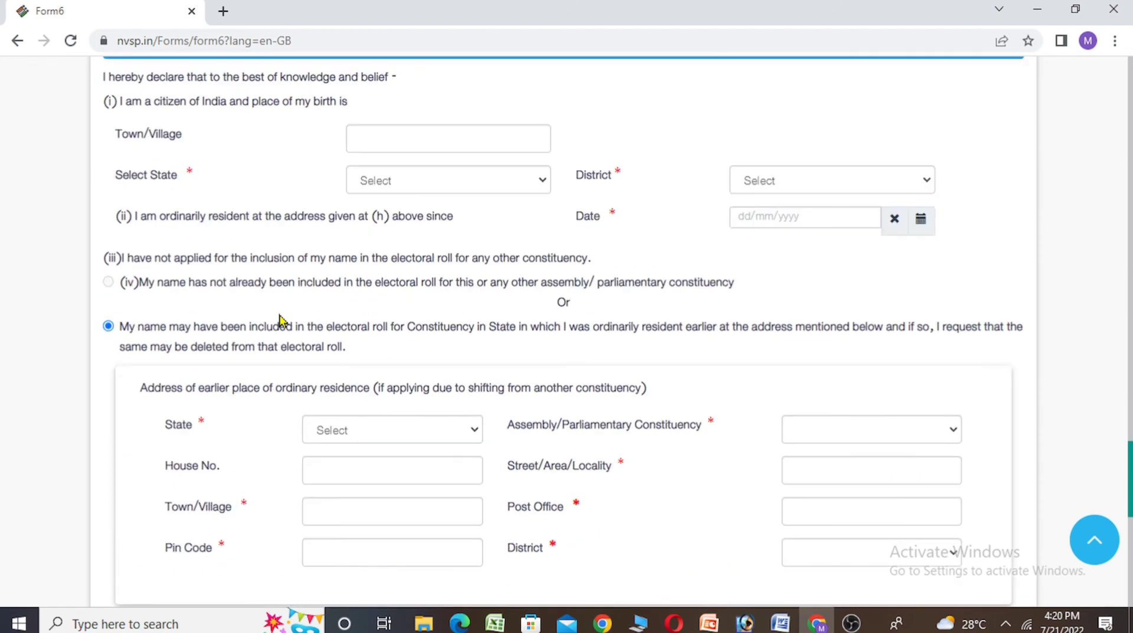
pyautogui.scroll(5, 278, 276)
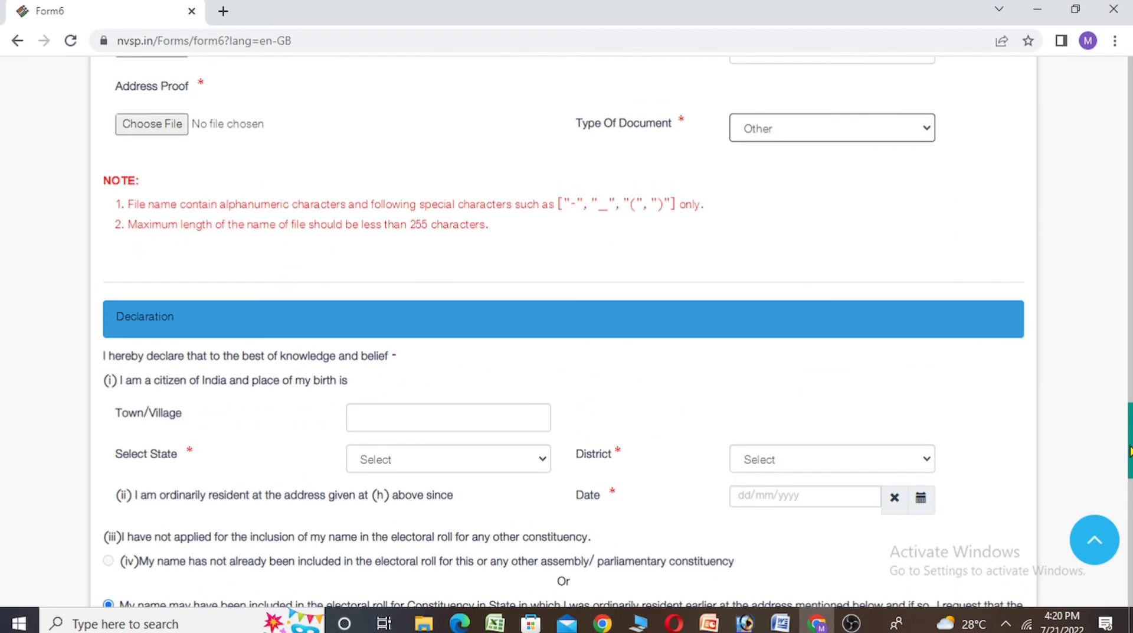
pyautogui.moveTo(1127, 441)
pyautogui.mouseDown()
pyautogui.moveTo(1127, 406)
pyautogui.moveTo(1128, 464)
pyautogui.mouseUp()
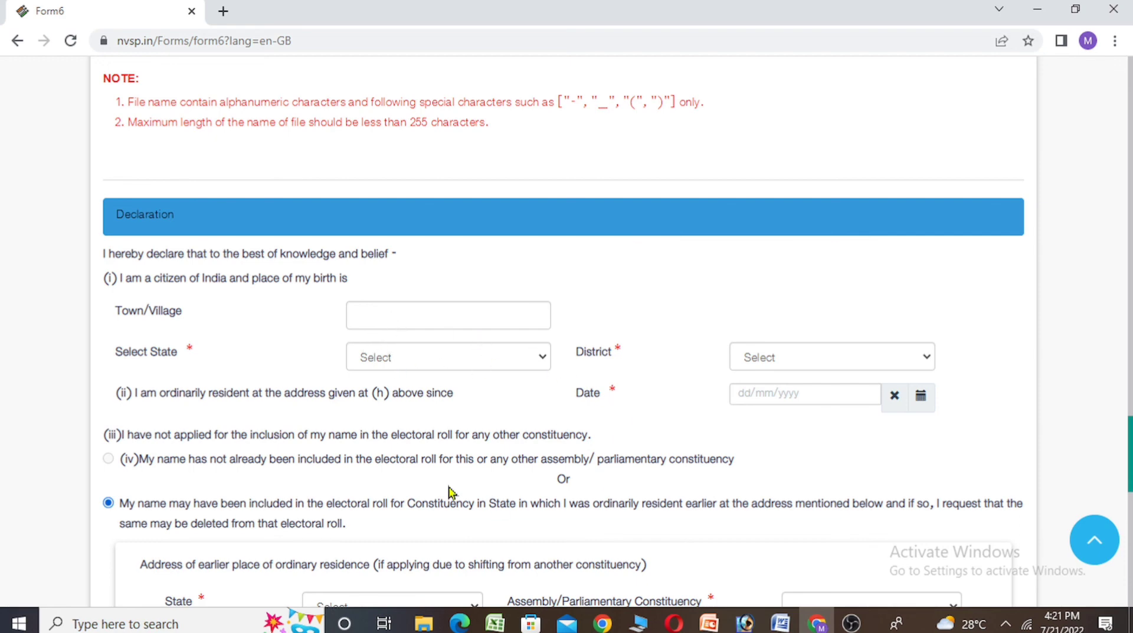
# - Try the birthplace Town/Village, State and District fields without choosing, triggering 'Please select district'
pyautogui.scroll(-1, 795, 451)
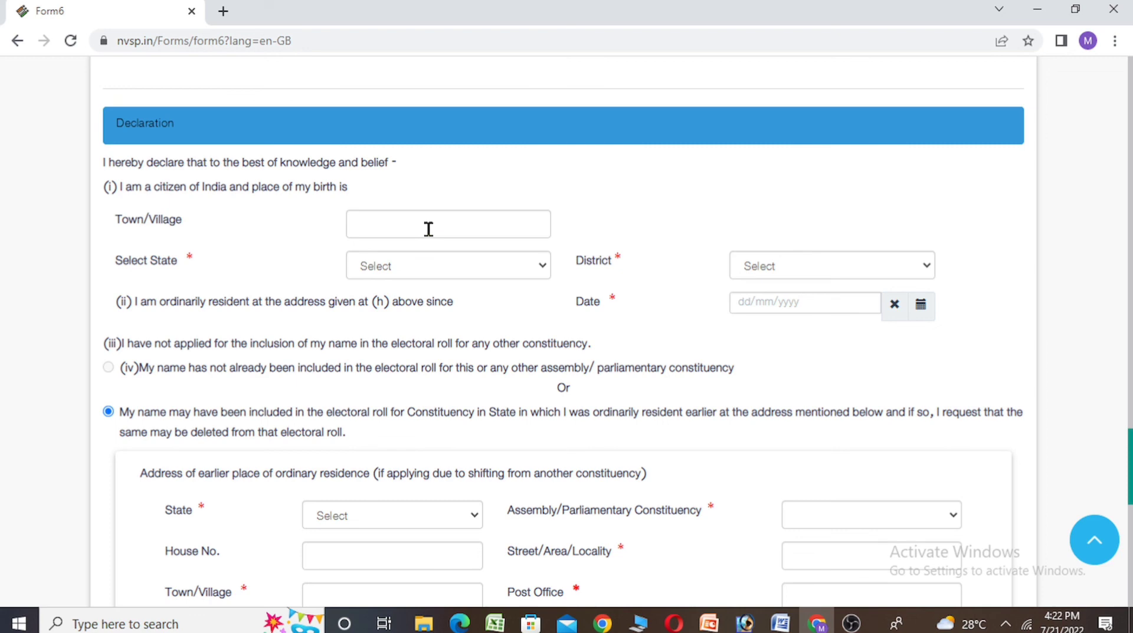
pyautogui.click(384, 219)
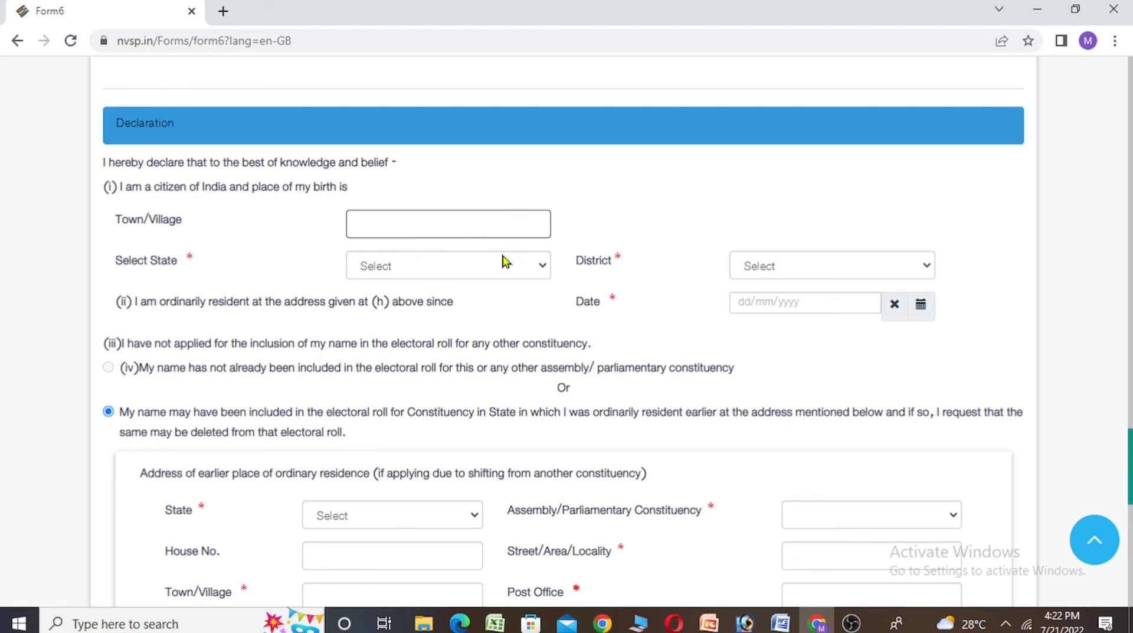
pyautogui.click(469, 275)
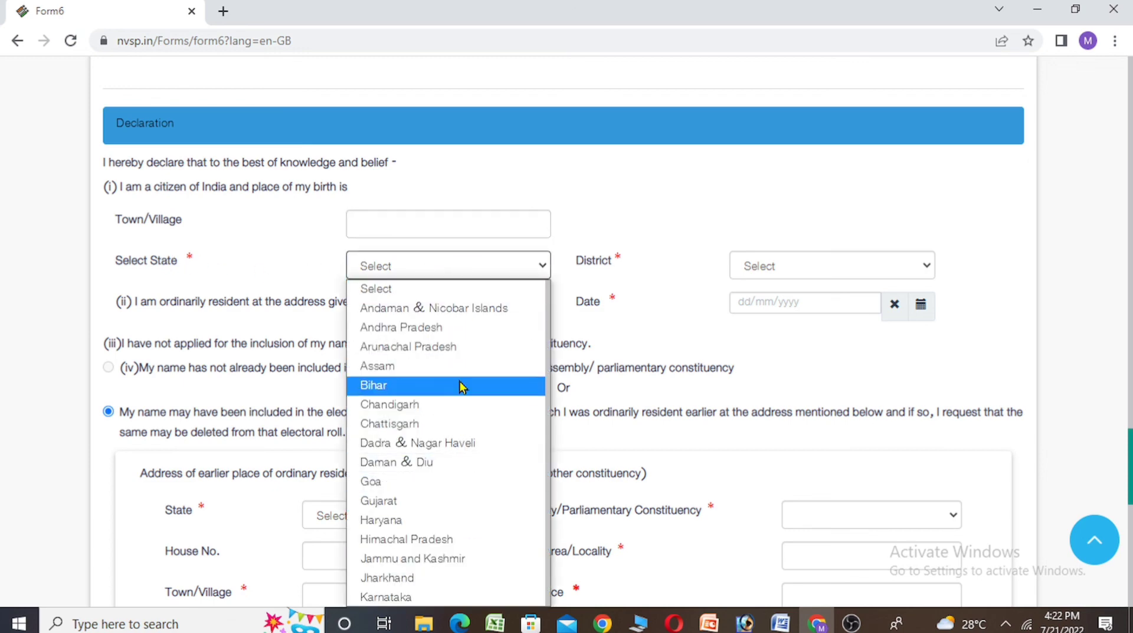
pyautogui.click(804, 269)
pyautogui.click(804, 269)
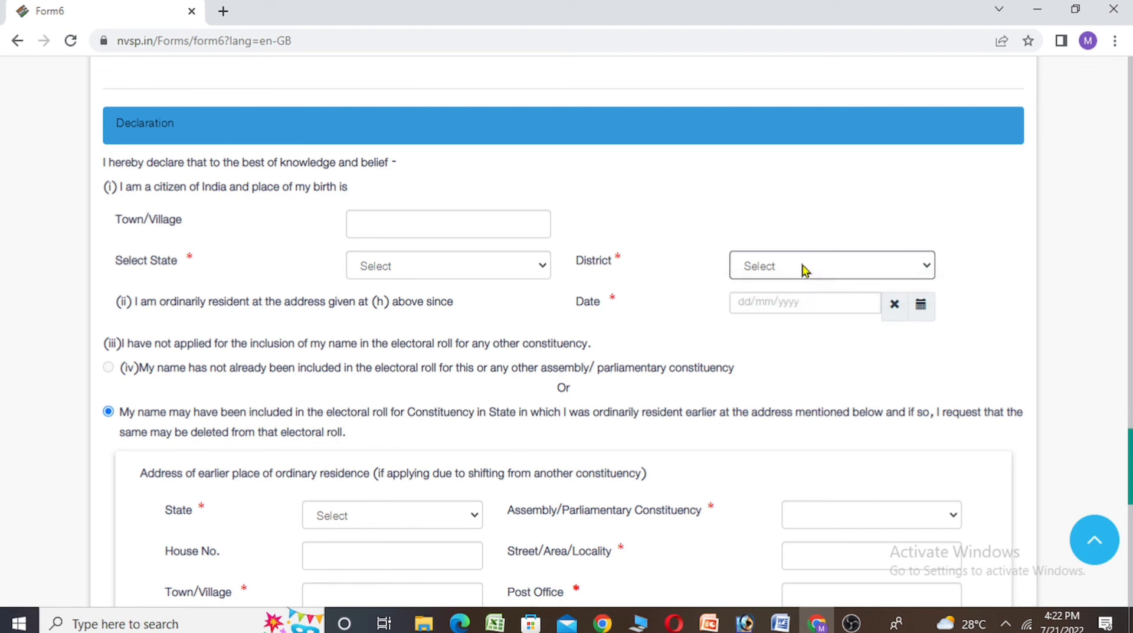
pyautogui.click(804, 268)
pyautogui.click(786, 261)
# - Open and close the residence-since date calendar, leaving the date blank
pyautogui.click(822, 302)
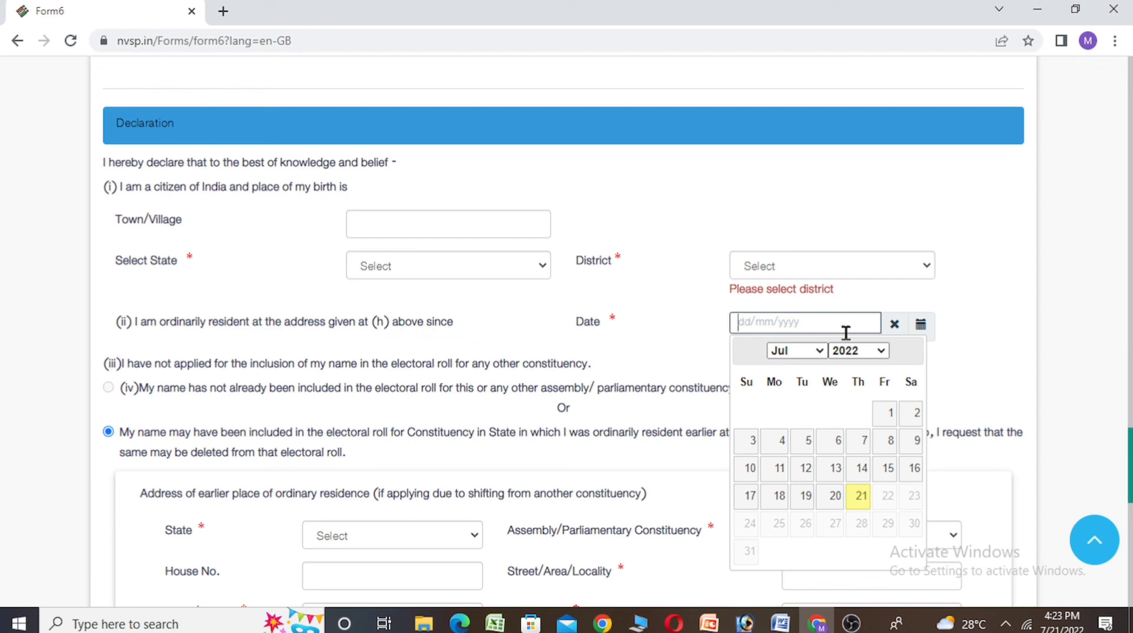
pyautogui.click(921, 325)
pyautogui.click(920, 325)
pyautogui.click(922, 325)
pyautogui.click(922, 326)
pyautogui.click(995, 310)
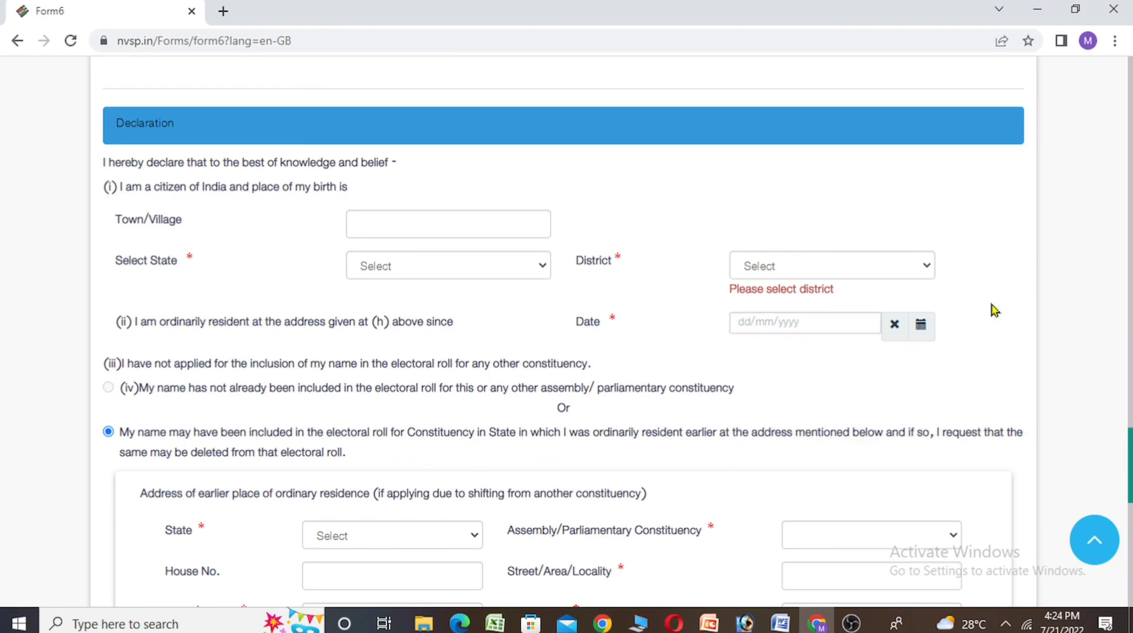
# - Set the earlier-address State to Assam
pyautogui.scroll(-5, 995, 310)
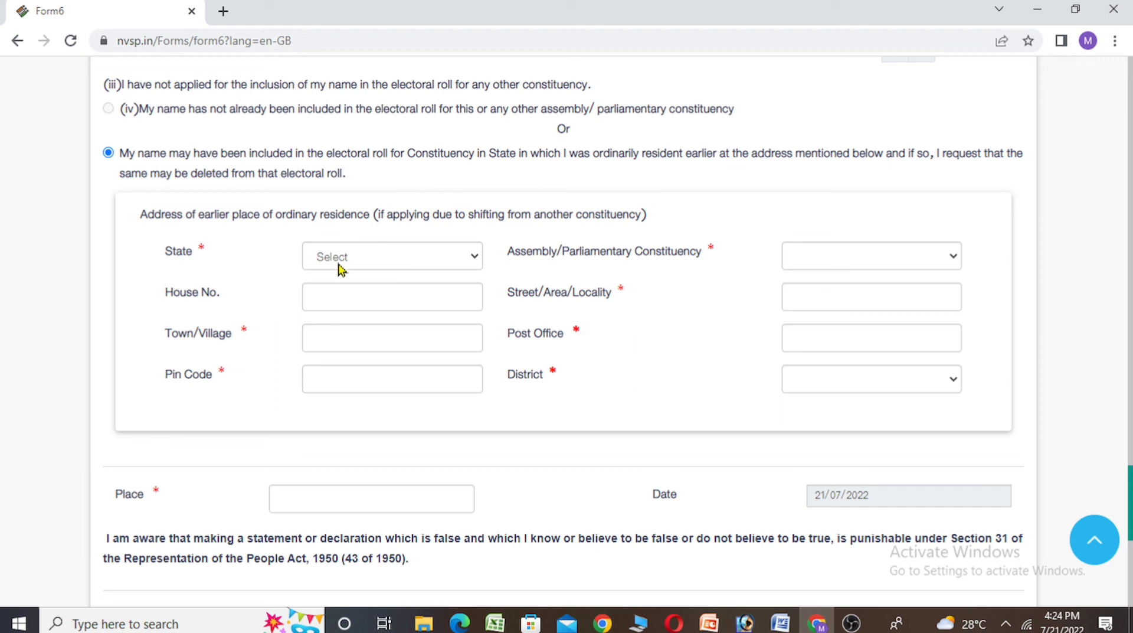
pyautogui.click(440, 262)
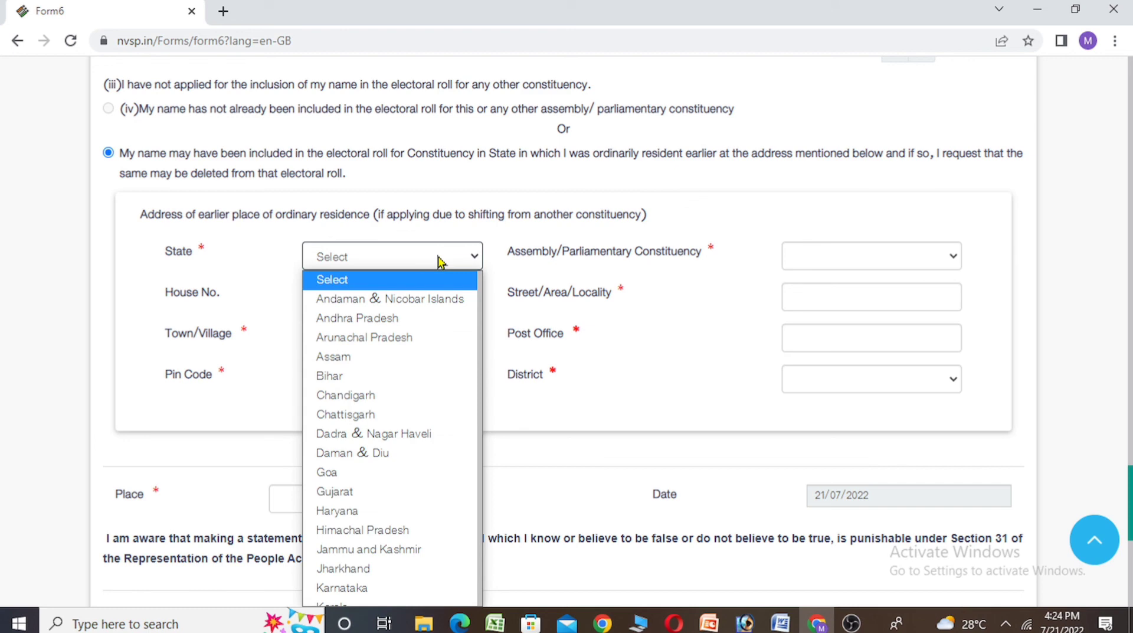
pyautogui.scroll(-6, 373, 362)
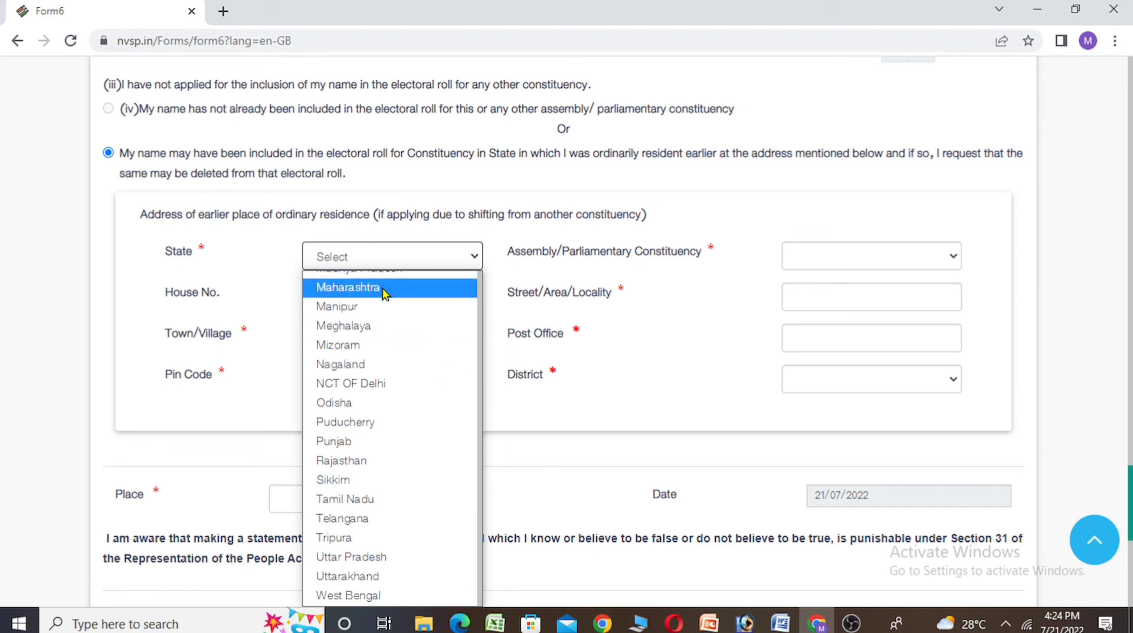
pyautogui.click(447, 256)
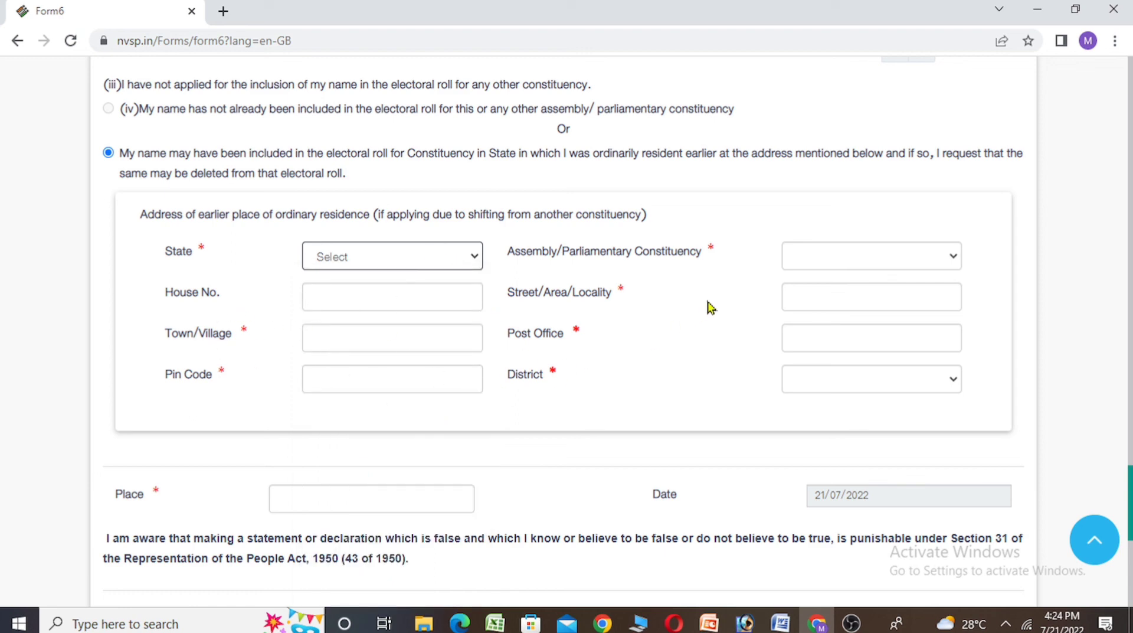
pyautogui.click(827, 261)
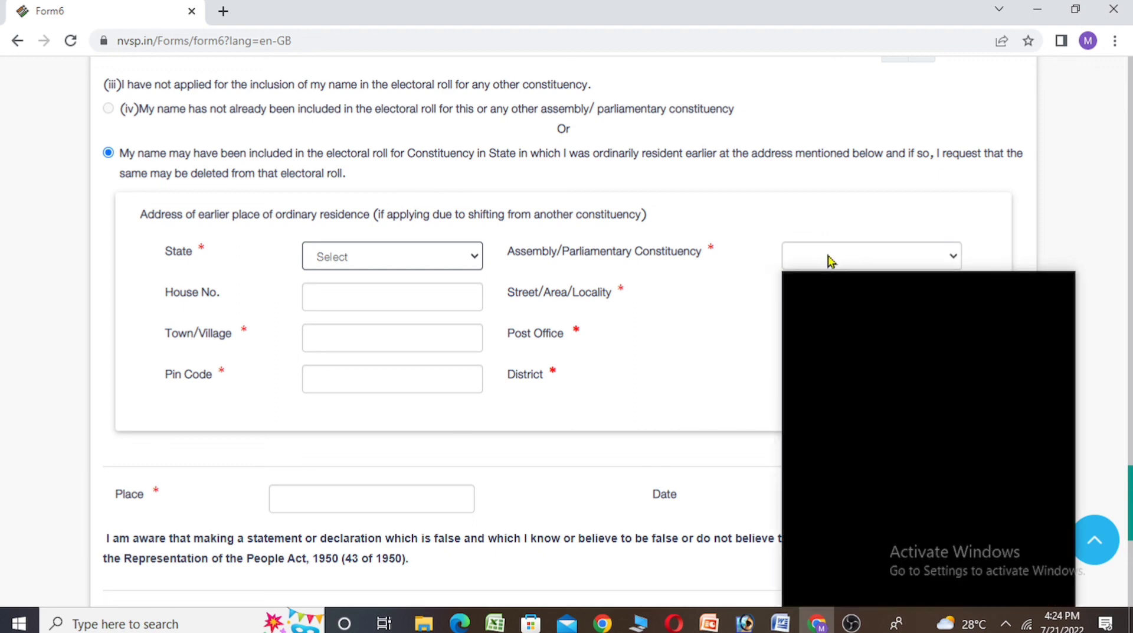
pyautogui.click(459, 260)
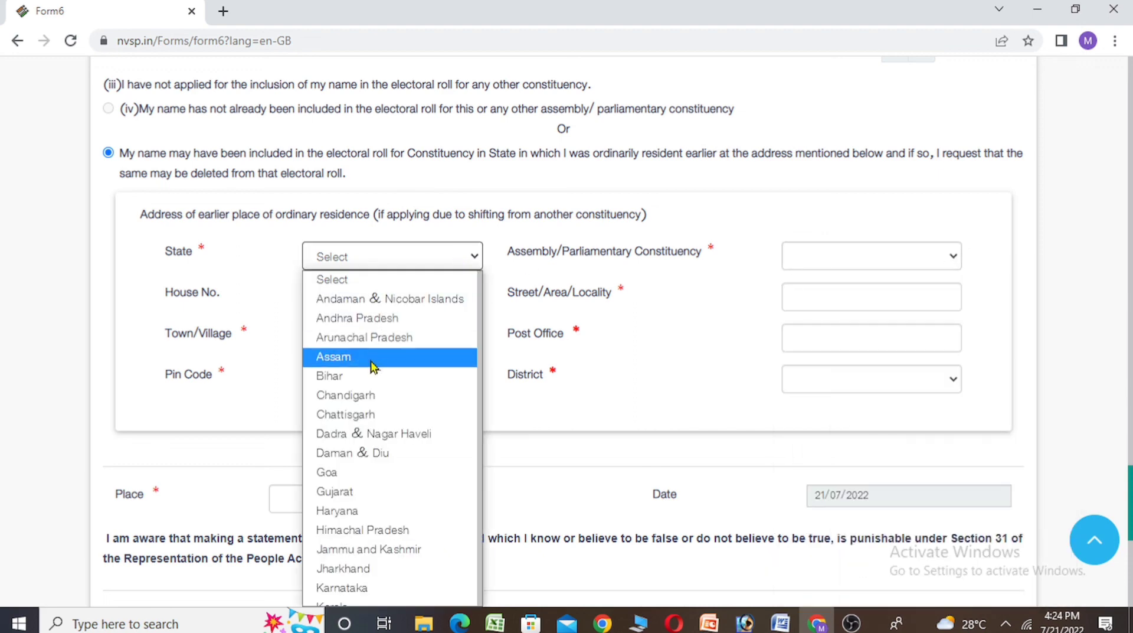
pyautogui.press('Escape')
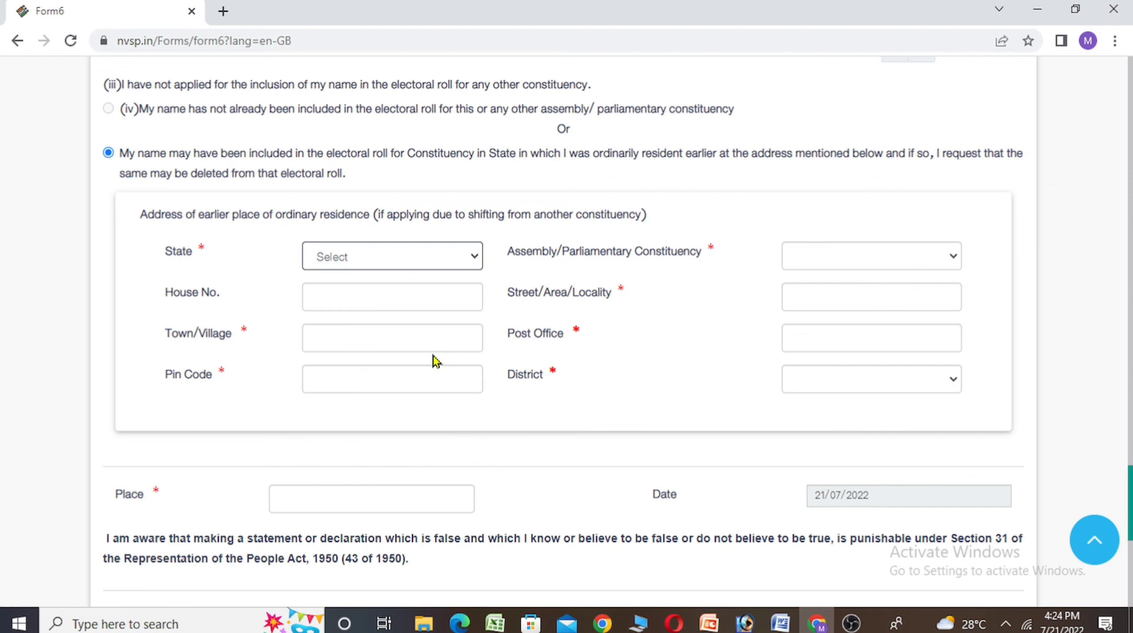
# - Visit the earlier-address Constituency, Street, Post Office, District and Pin Code fields without entering values
pyautogui.click(859, 261)
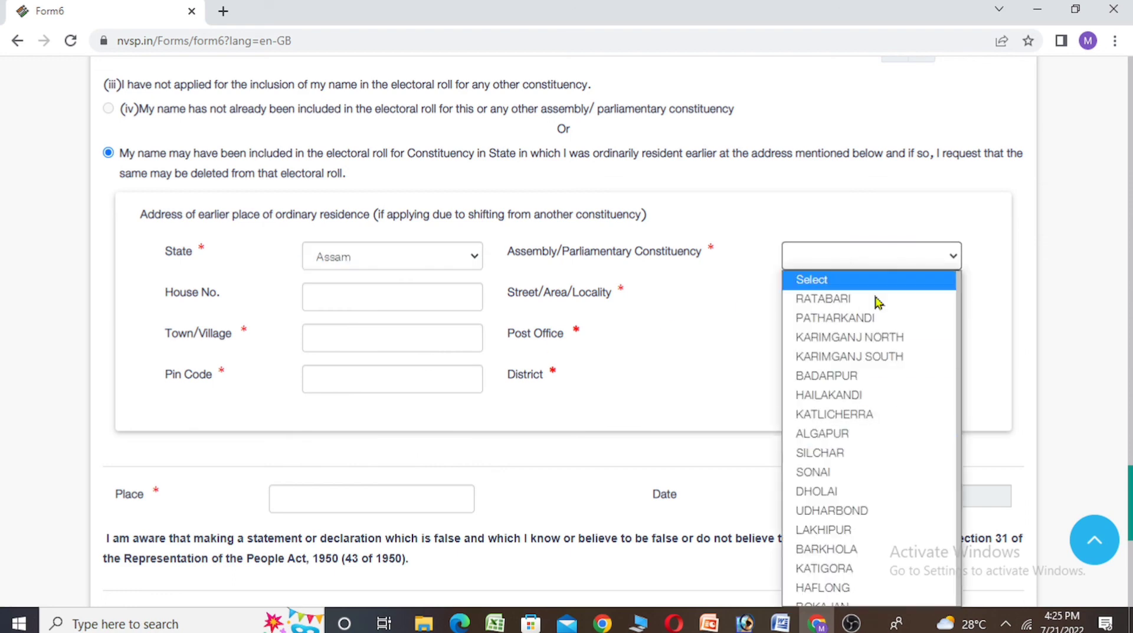
pyautogui.scroll(-5, 870, 413)
pyautogui.click(707, 394)
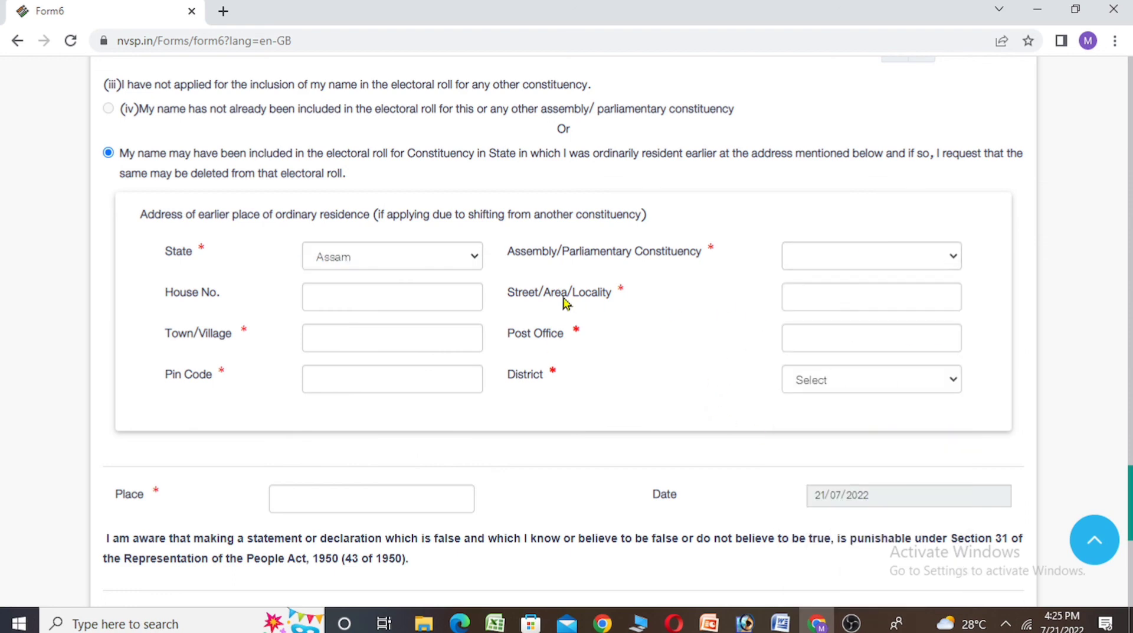
pyautogui.click(838, 297)
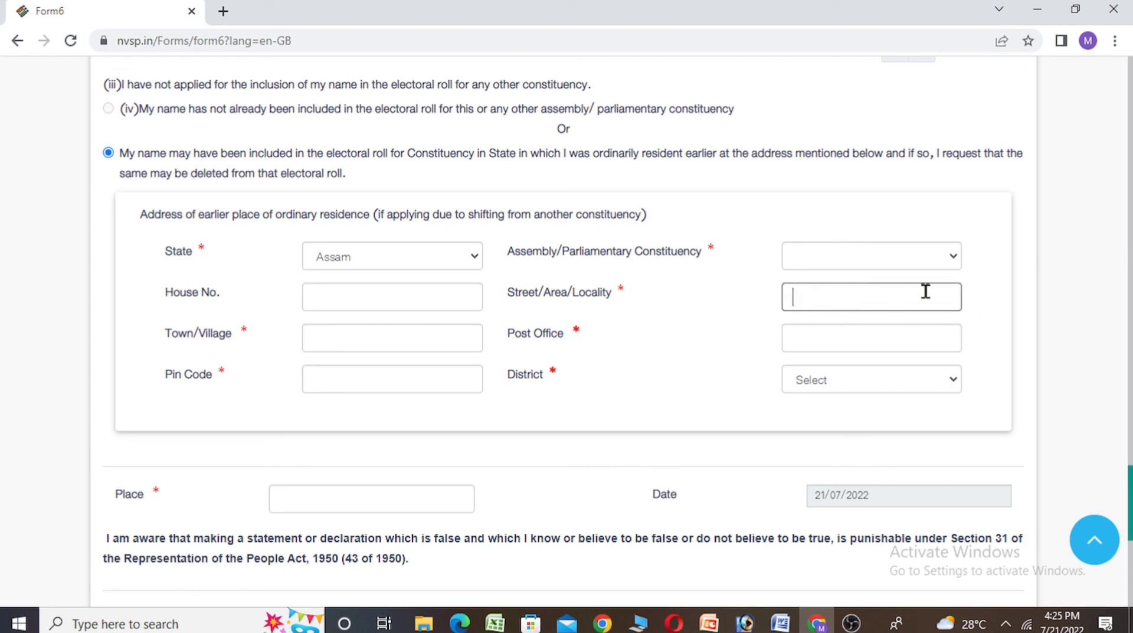
pyautogui.click(829, 343)
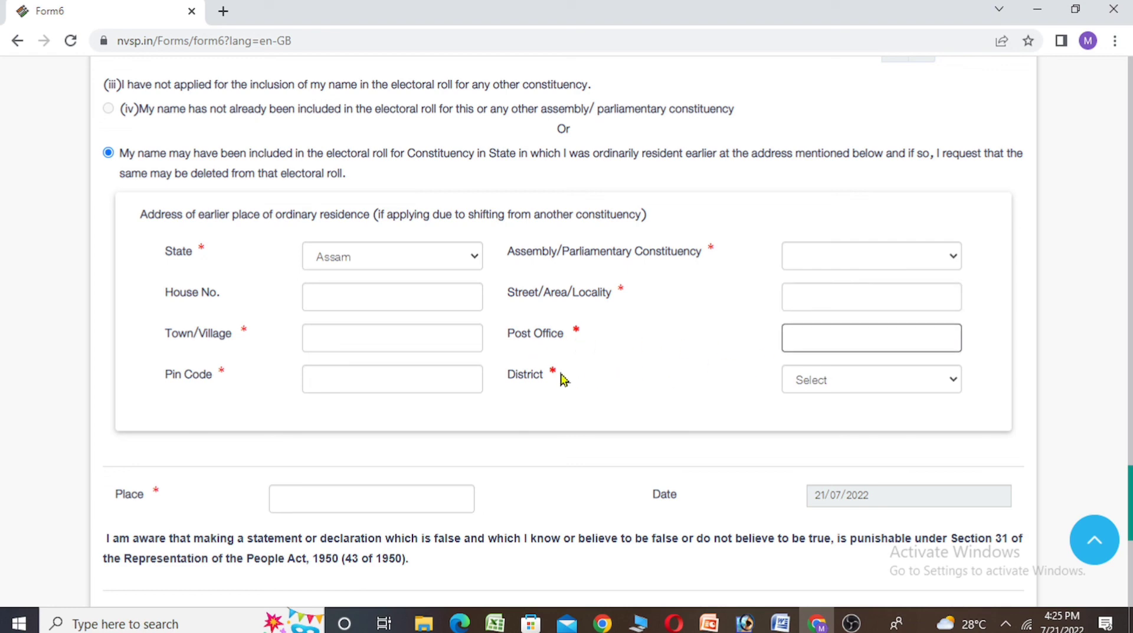
pyautogui.click(866, 384)
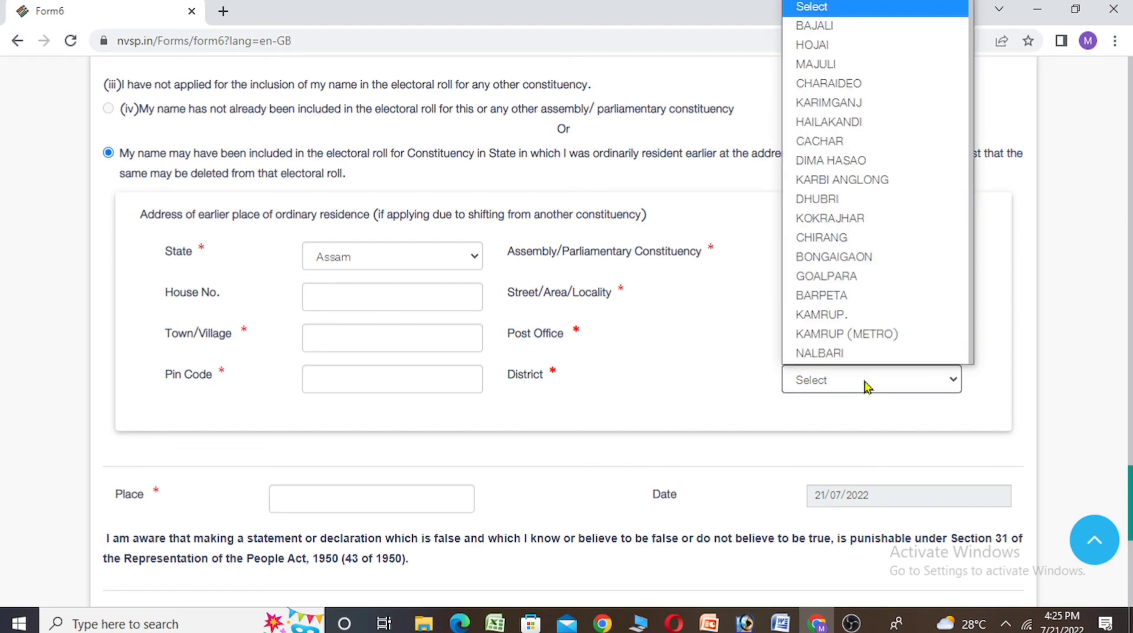
pyautogui.click(866, 384)
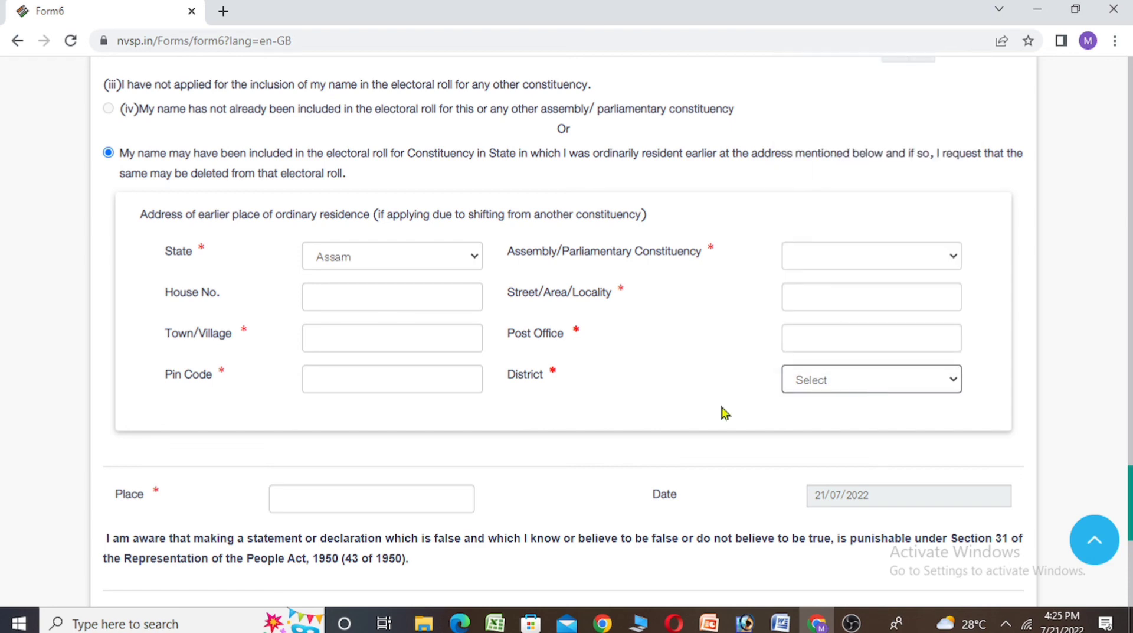
pyautogui.click(369, 378)
# - Submit Form 6 twice with Place empty, dismissing the 'Fill all required fields' error in between
pyautogui.scroll(-5, 413, 380)
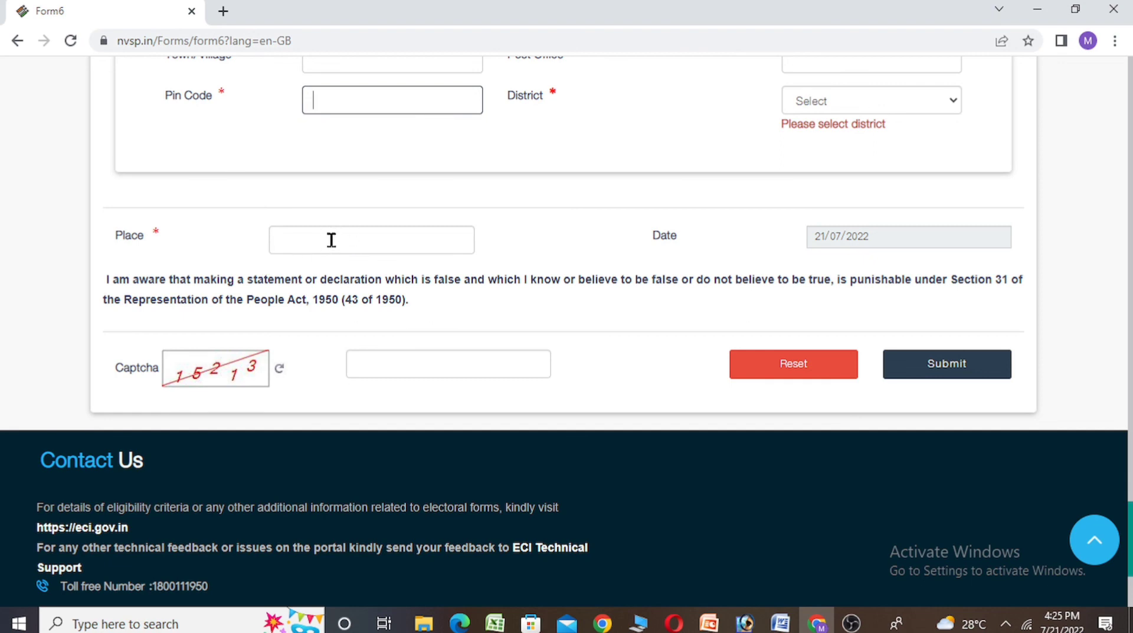
pyautogui.click(312, 238)
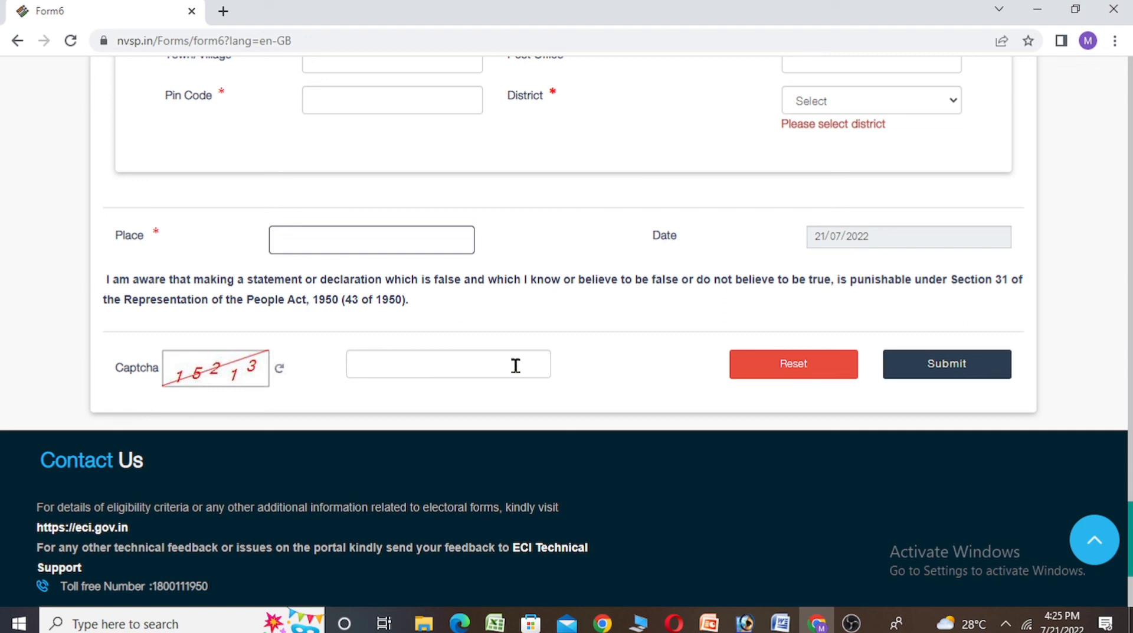
pyautogui.click(932, 375)
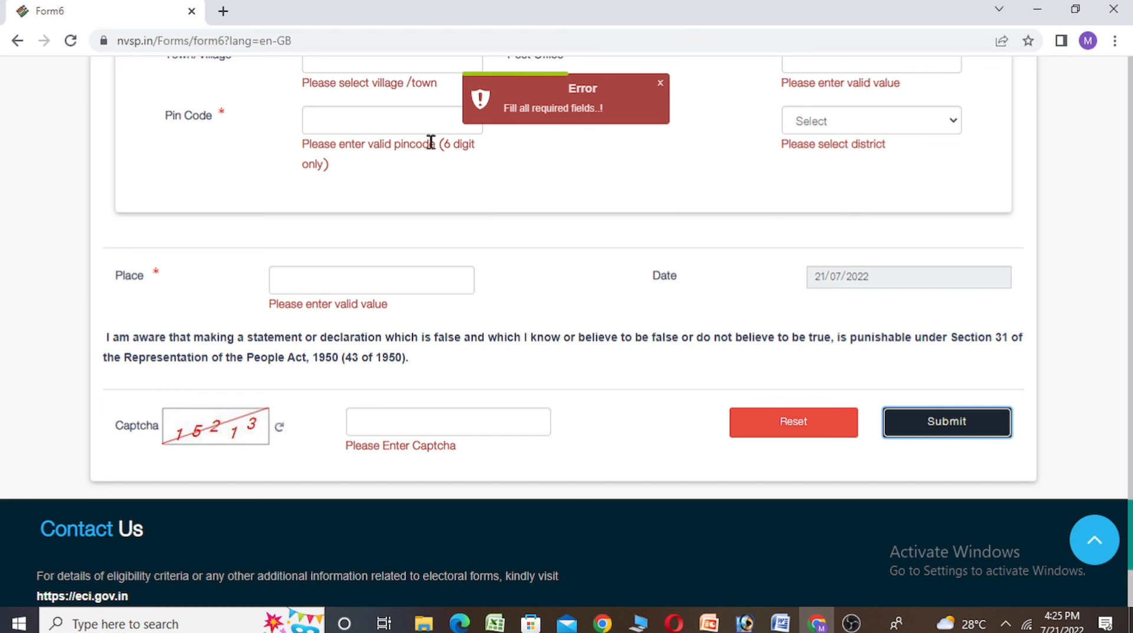
pyautogui.click(661, 84)
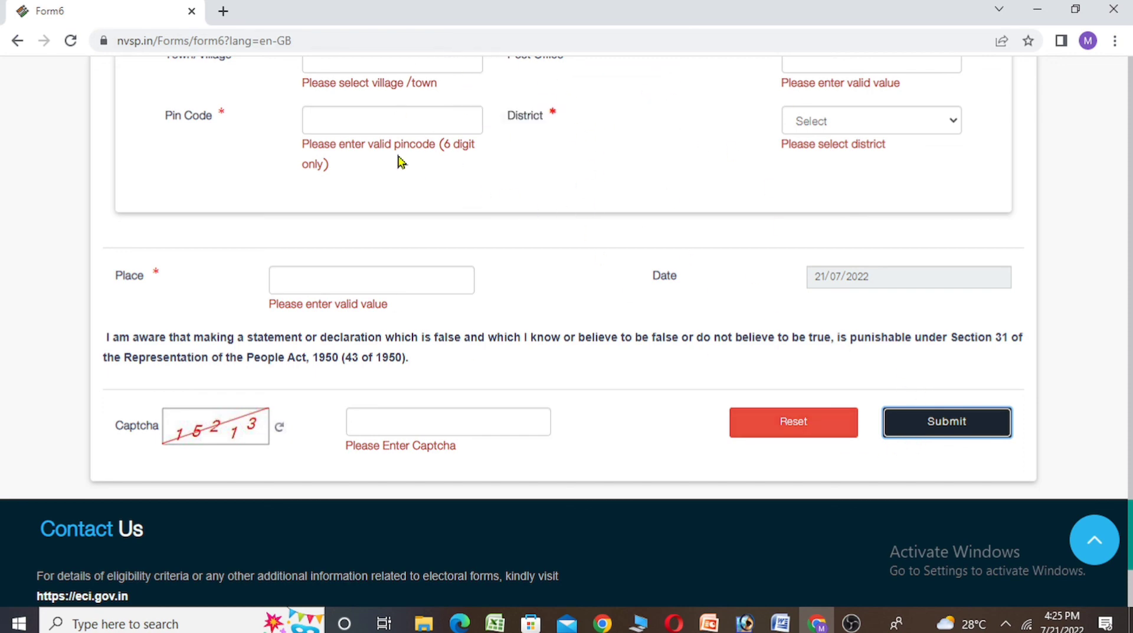
pyautogui.click(941, 430)
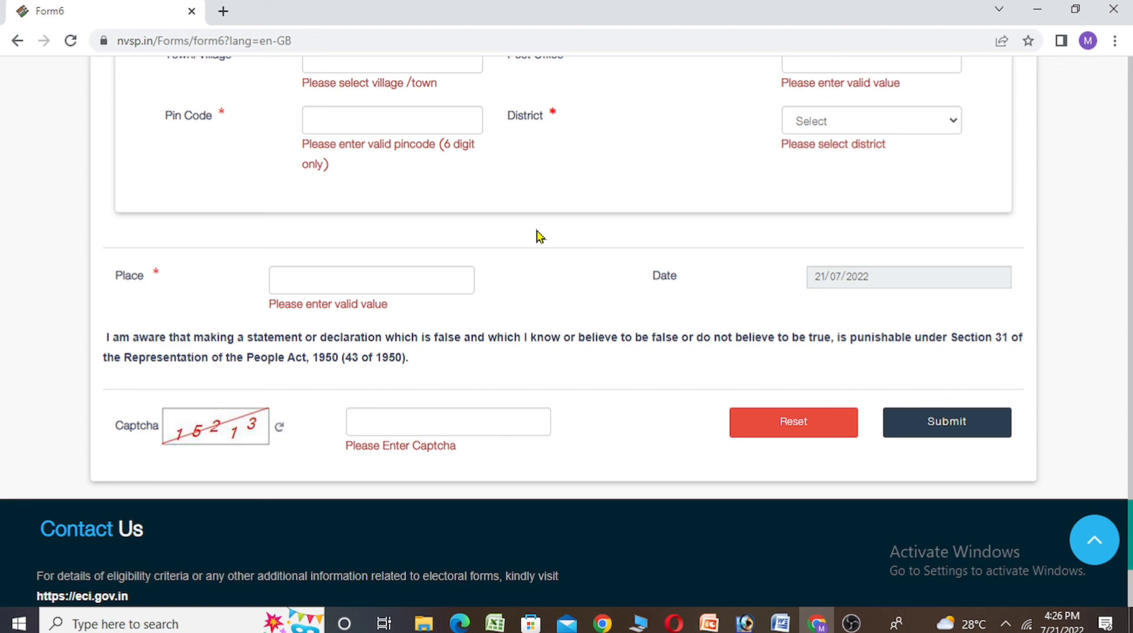
pyautogui.scroll(20, 555, 248)
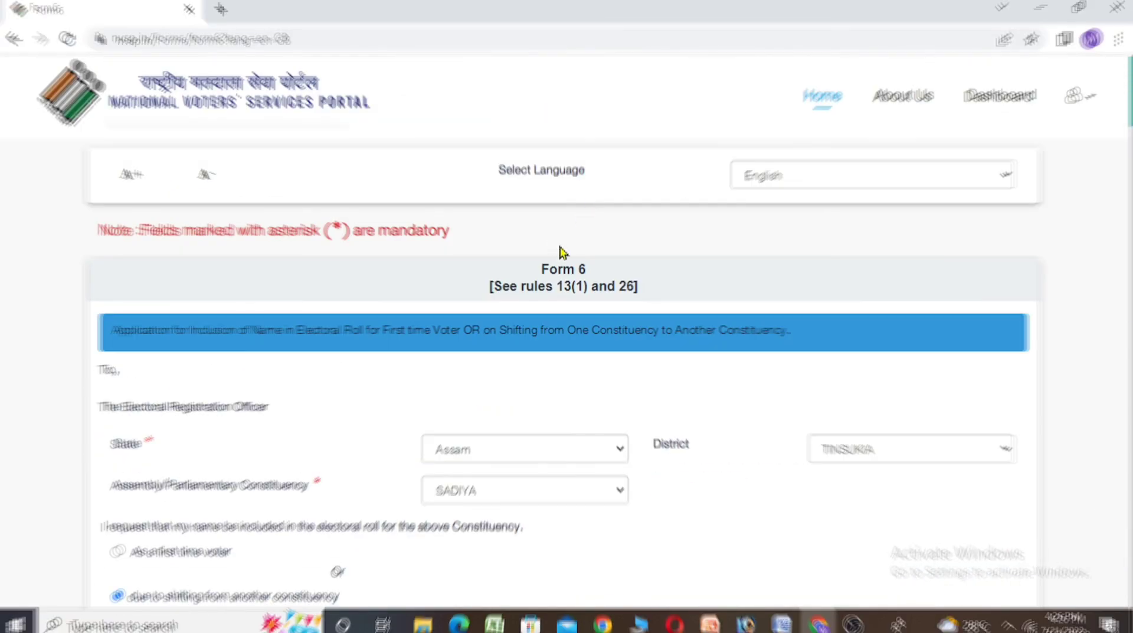
# - View the Dashboard's My Forms list, highlight the first Form 6 entry, then go Home
pyautogui.click(1004, 108)
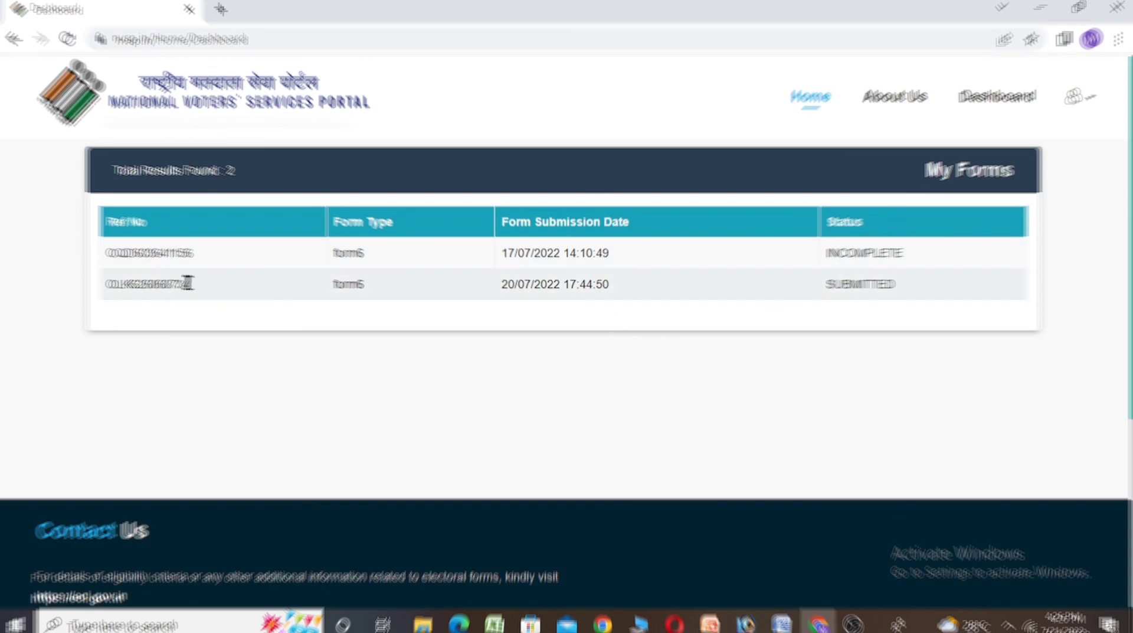
pyautogui.moveTo(188, 283); pyautogui.dragTo(88, 294)
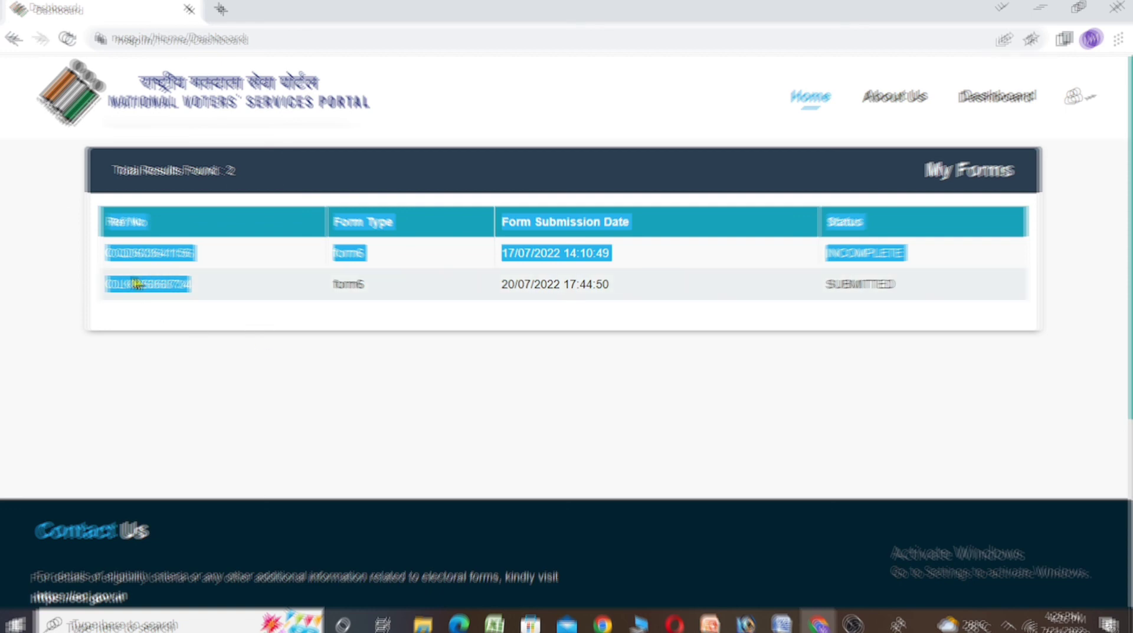
pyautogui.click(201, 297)
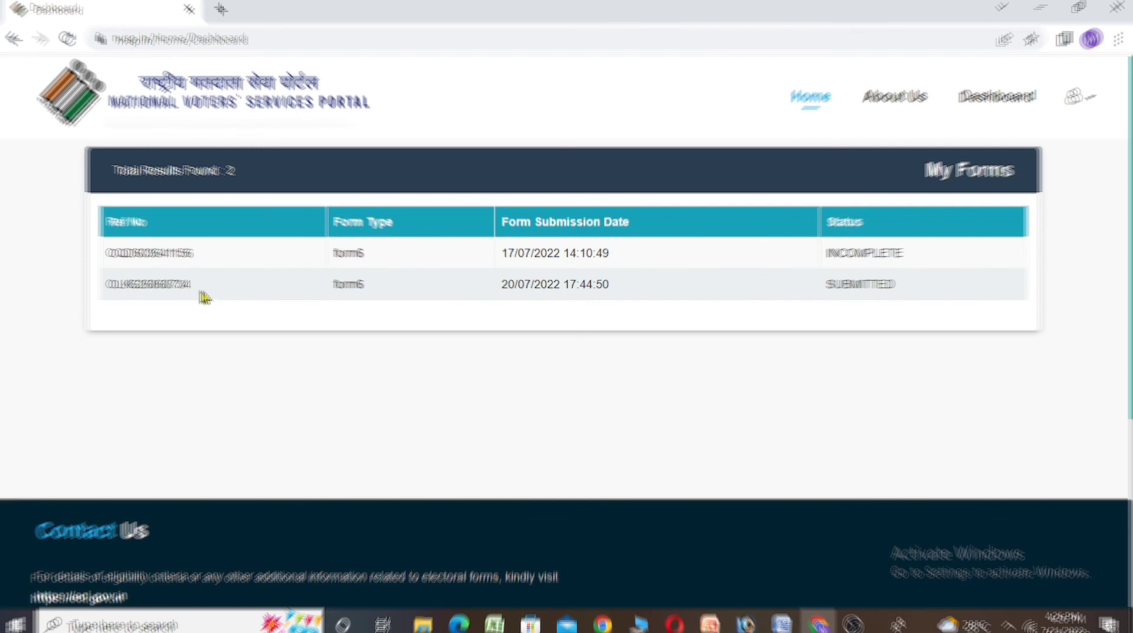
pyautogui.moveTo(204, 297); pyautogui.dragTo(96, 299)
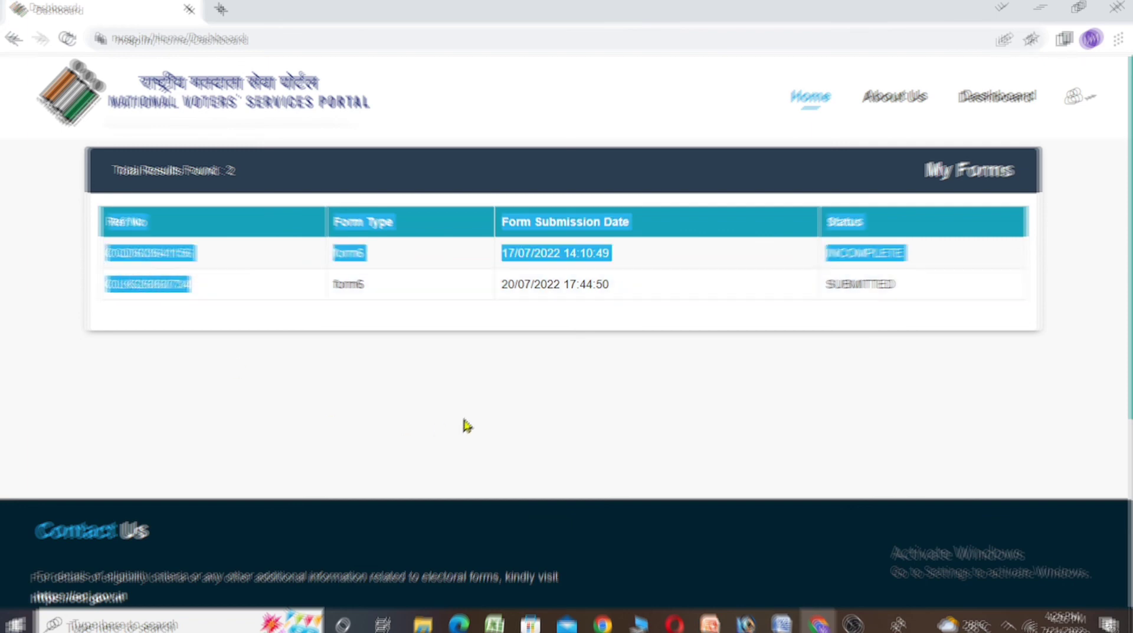
pyautogui.click(531, 396)
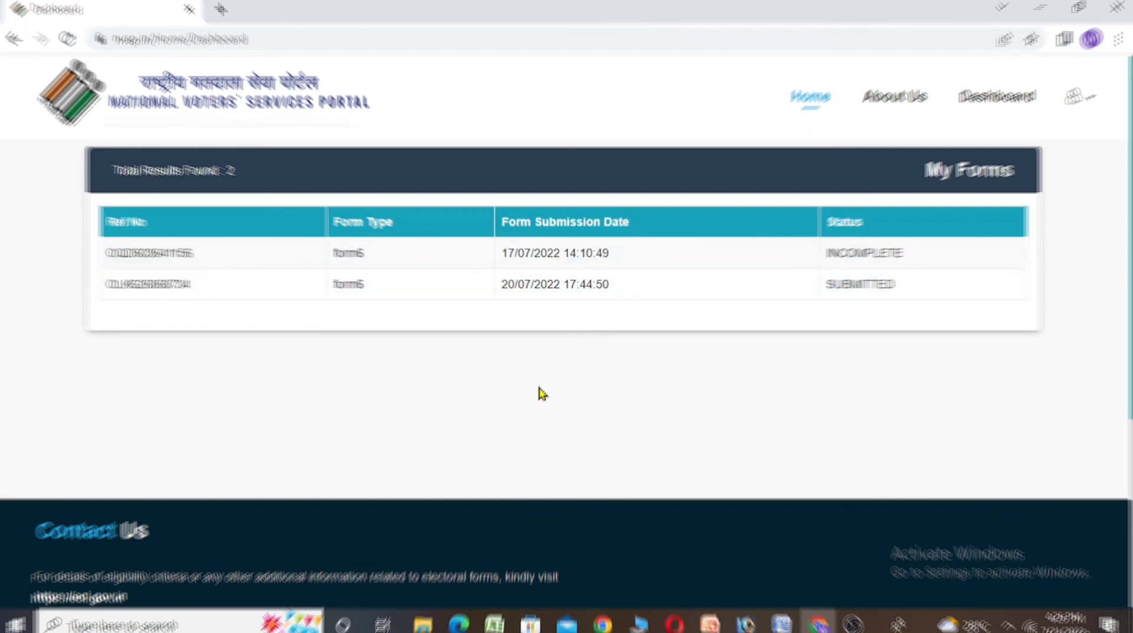
pyautogui.click(810, 97)
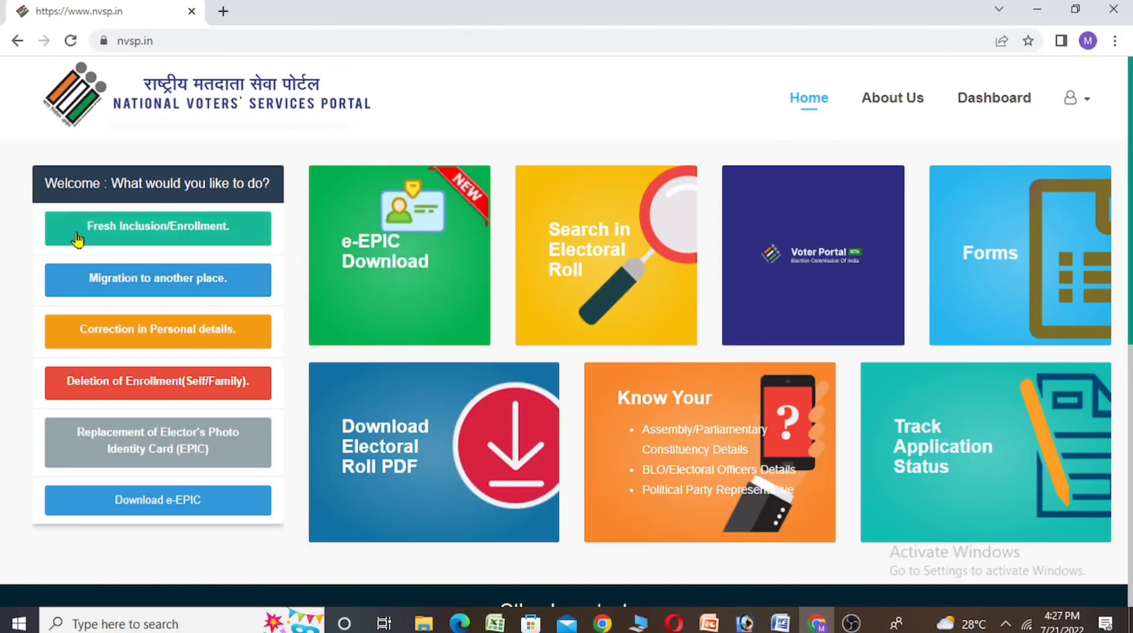